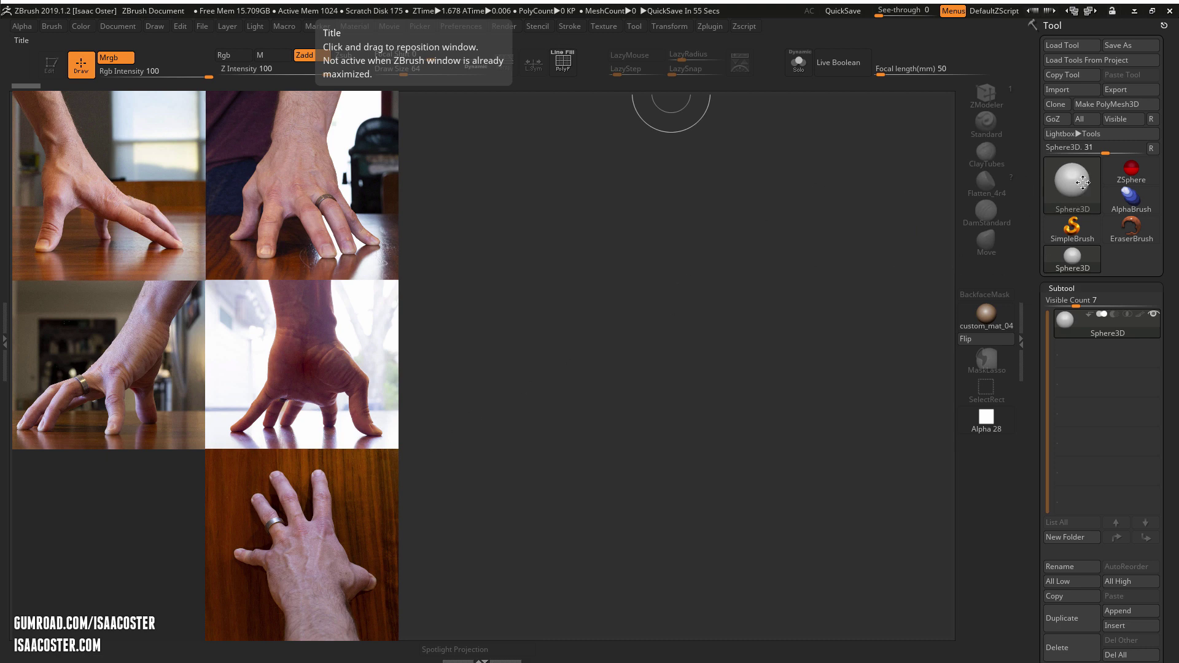
Choose the ZSphere tool, draw one ZSphere on the canvas and turn on Edit mode
click(1083, 182)
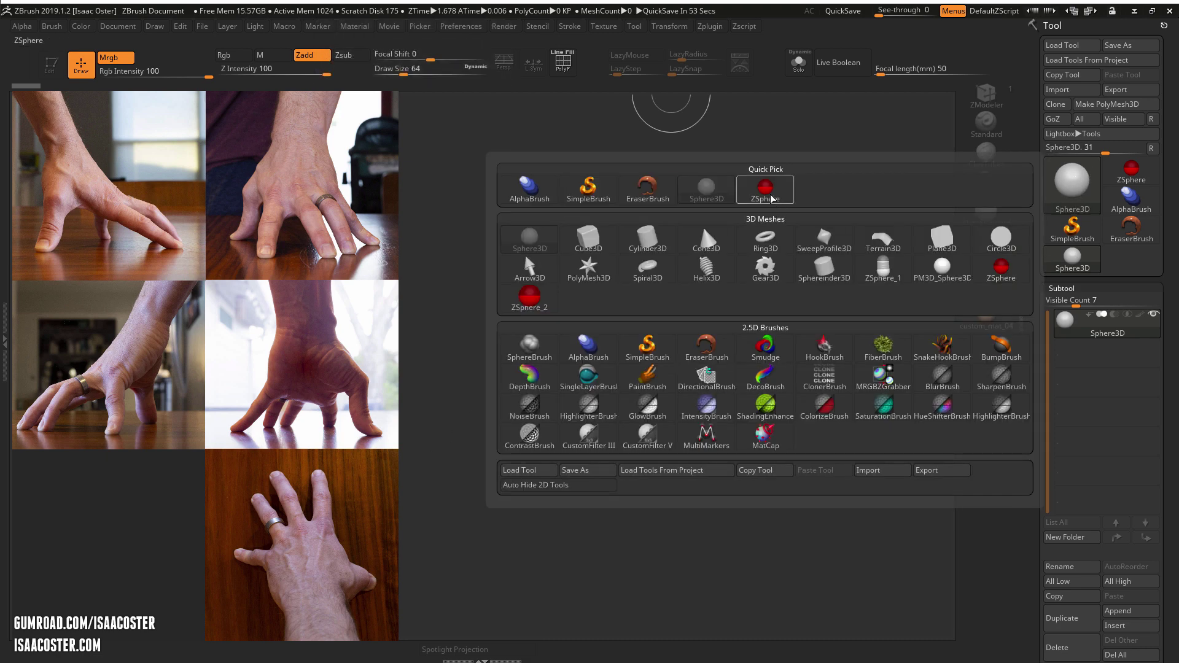
click(1001, 268)
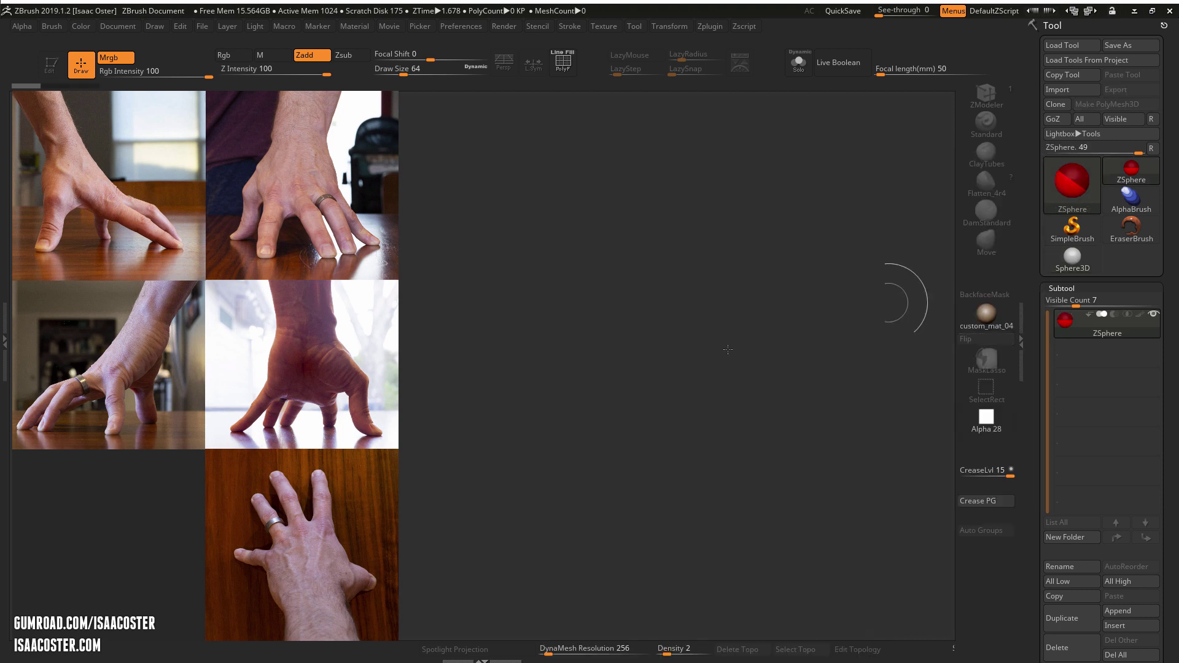
drag(658, 299, 688, 347)
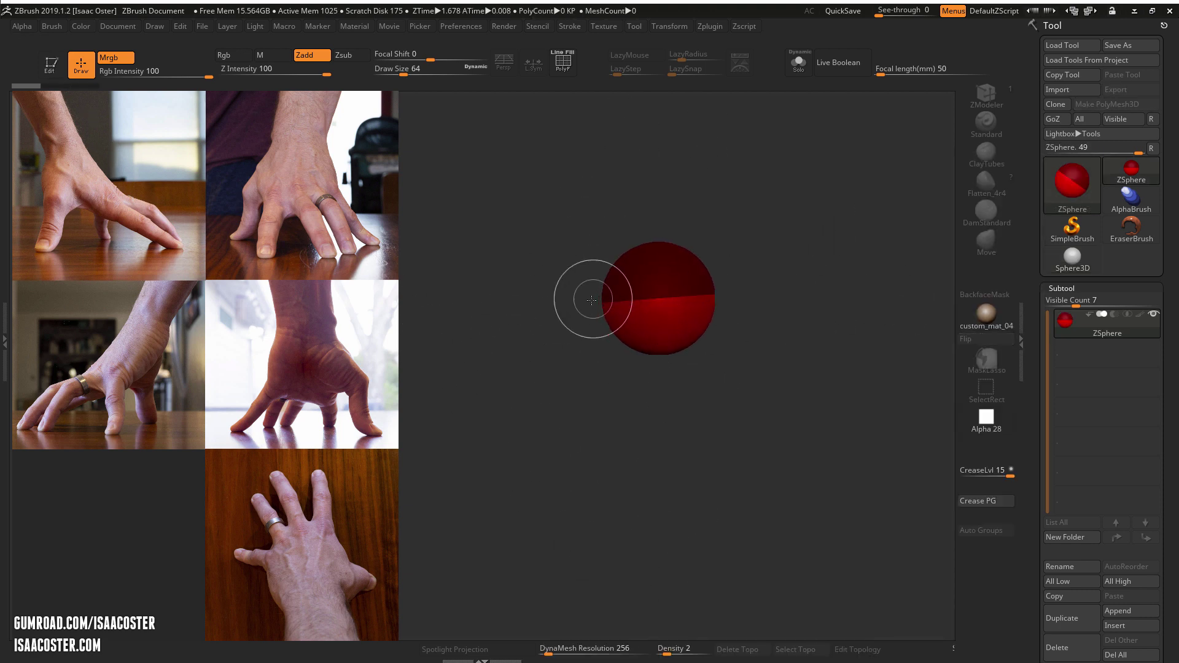
key(t)
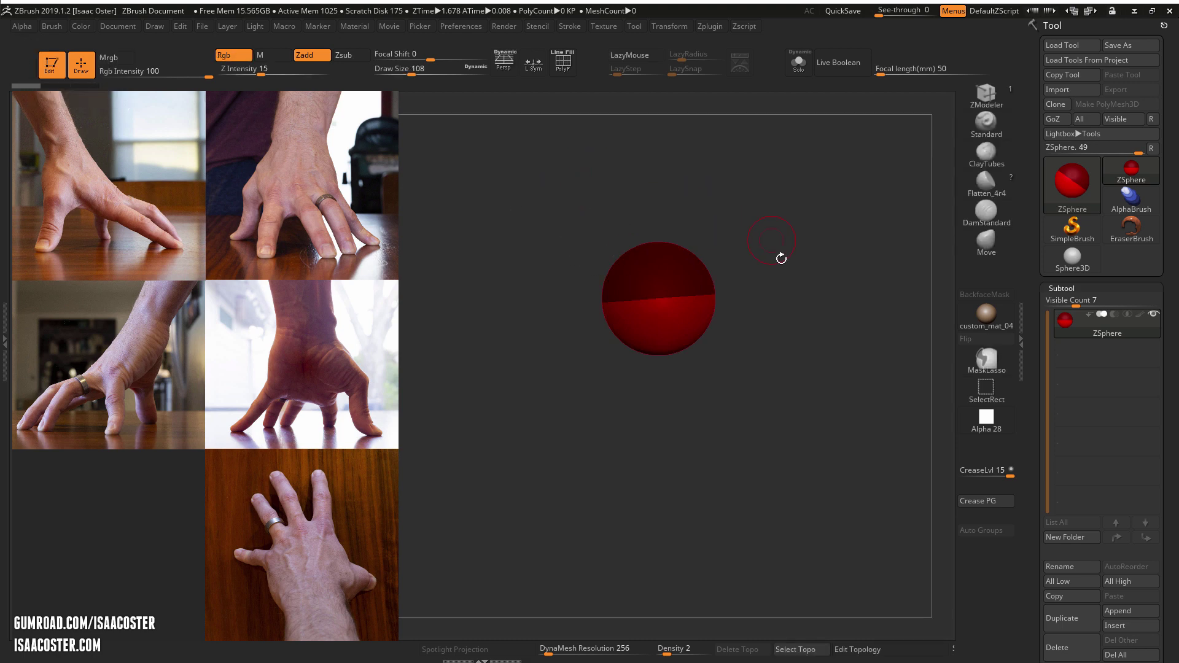
mouse_move(781, 258)
mouse_down()
mouse_move(787, 453)
mouse_move(816, 413)
mouse_move(805, 384)
mouse_move(823, 483)
mouse_move(858, 502)
mouse_move(849, 421)
mouse_up()
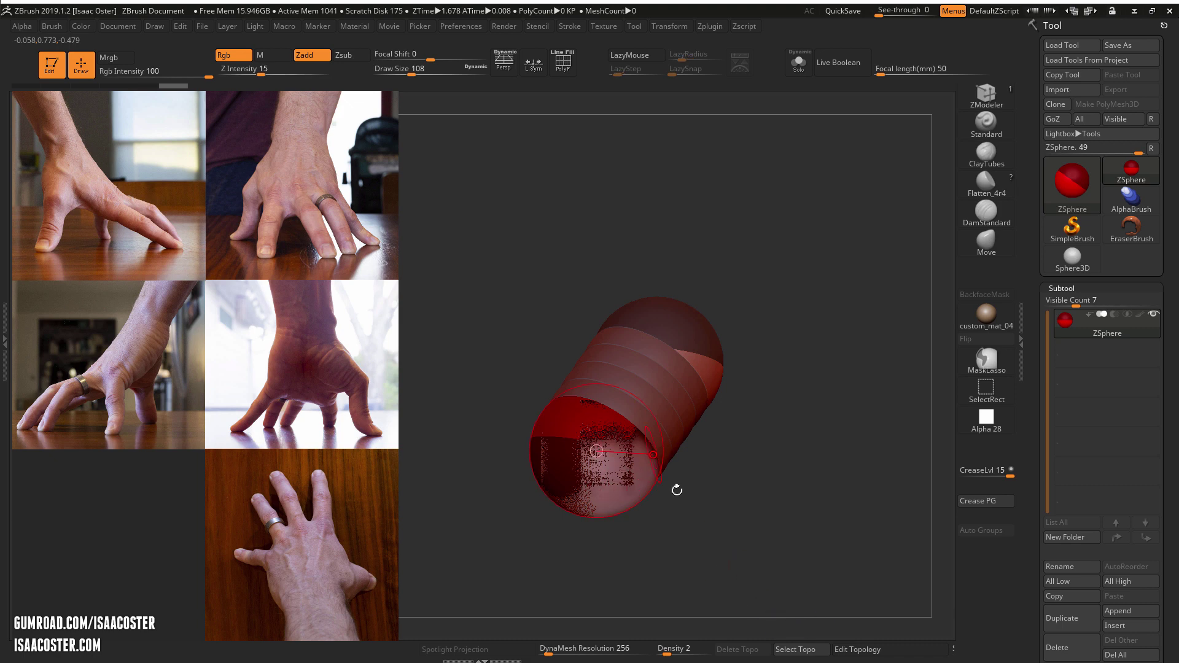
Undo the trial child ZSphere so that only the root ZSphere is left
key(ctrl+z)
key(ctrl+z)
key(ctrl+z)
drag(780, 553, 804, 568)
key(ctrl+shift+z)
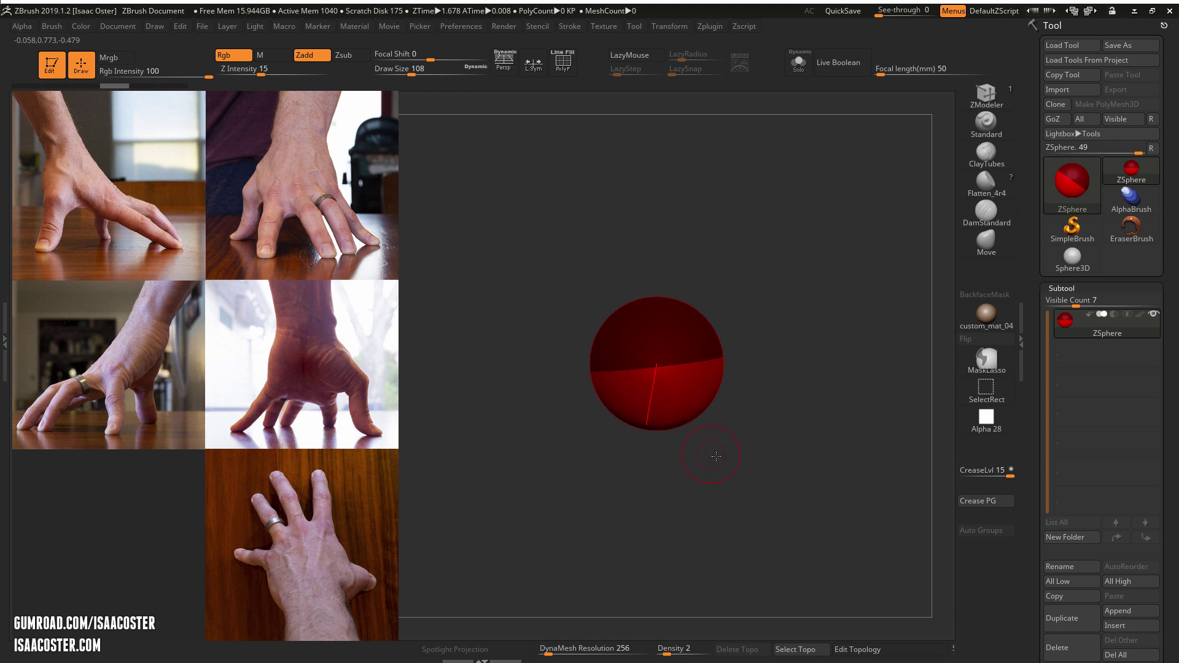
key(w)
drag(732, 400, 768, 534)
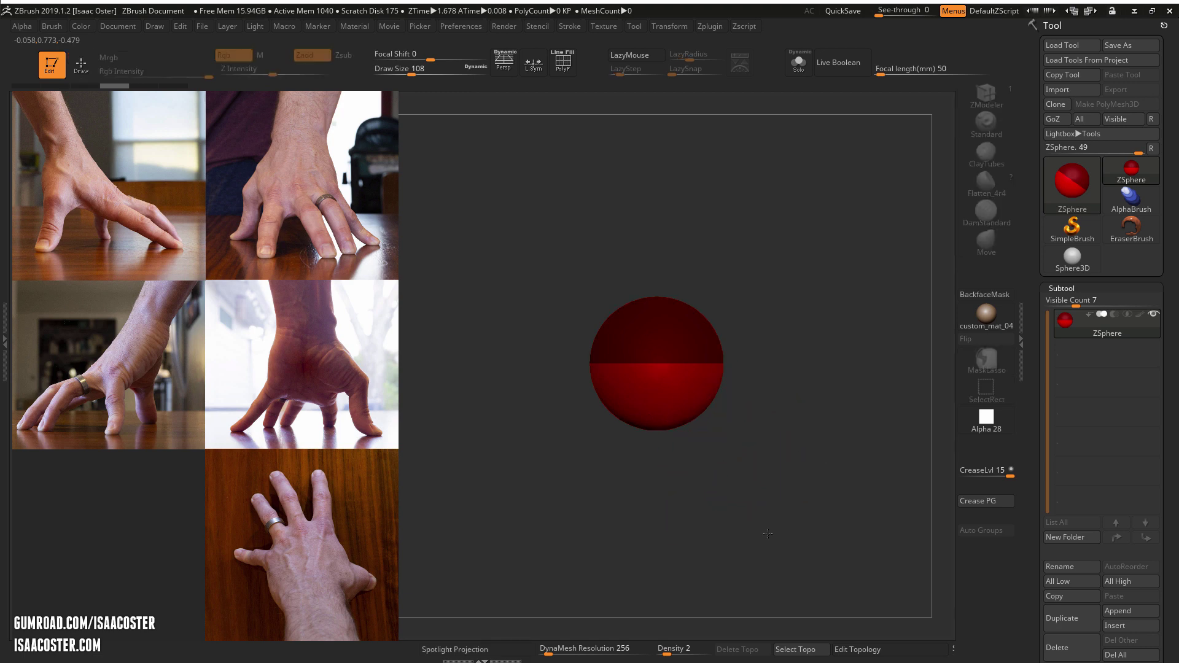
drag(788, 440, 788, 521)
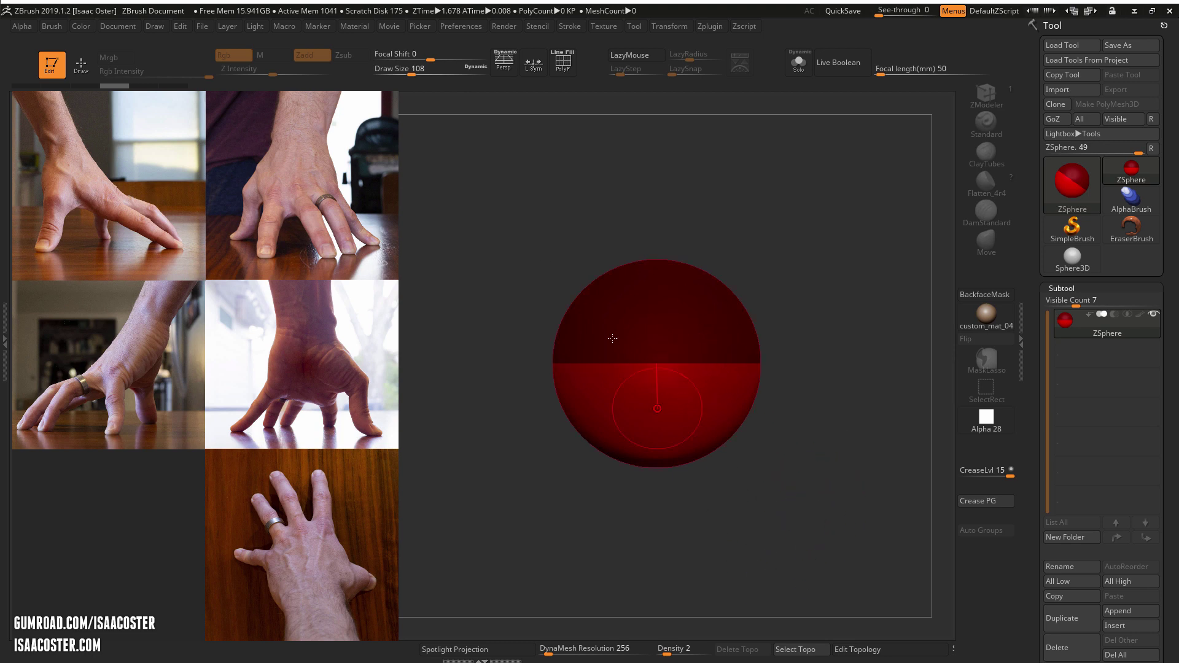
ctrl+right_drag(851, 423, 804, 326)
alt+right_drag(805, 326, 822, 258)
drag(786, 321, 802, 400)
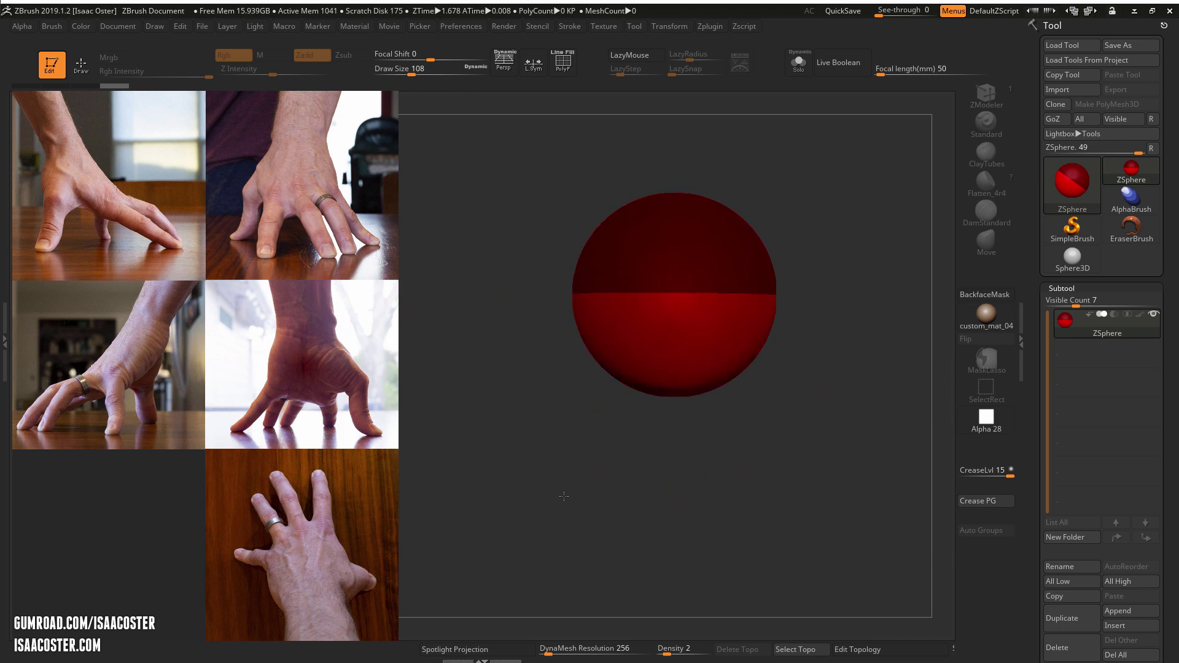
drag(564, 496, 568, 515)
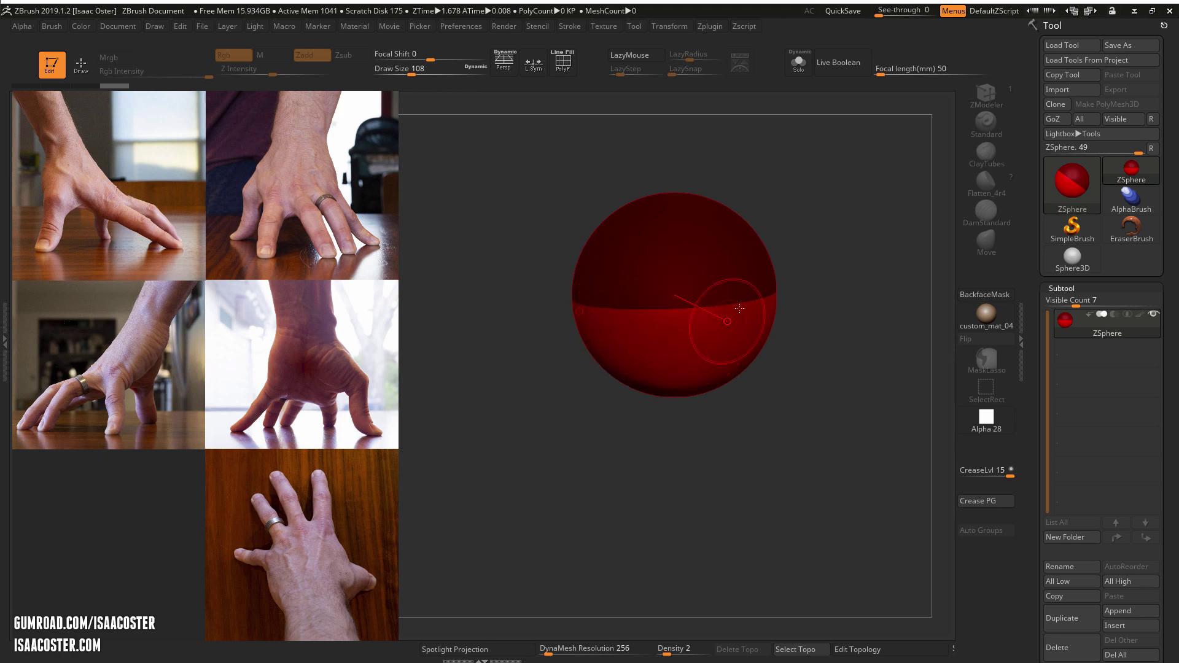
drag(862, 470, 823, 433)
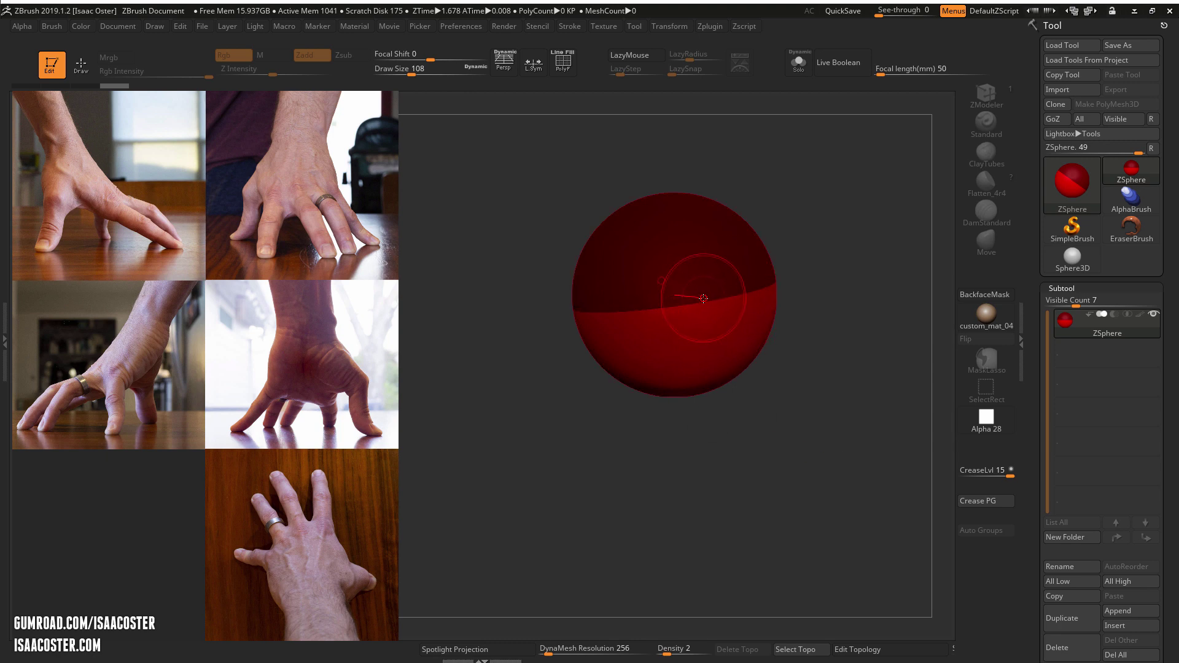
drag(685, 539, 678, 519)
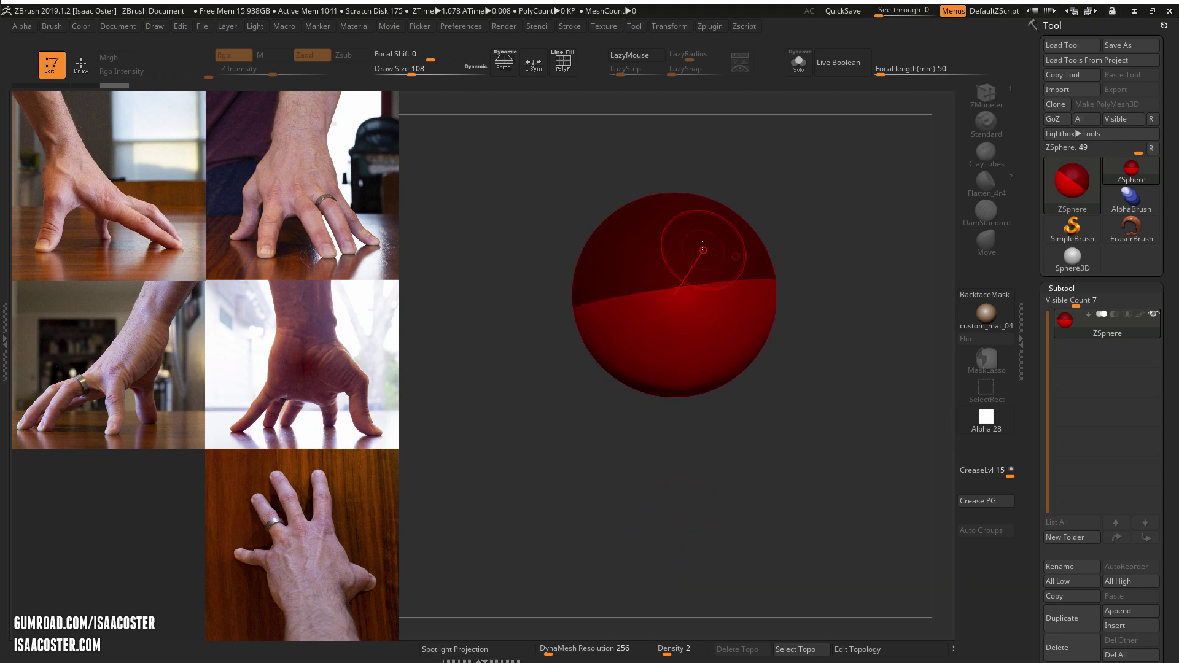
drag(719, 431, 724, 463)
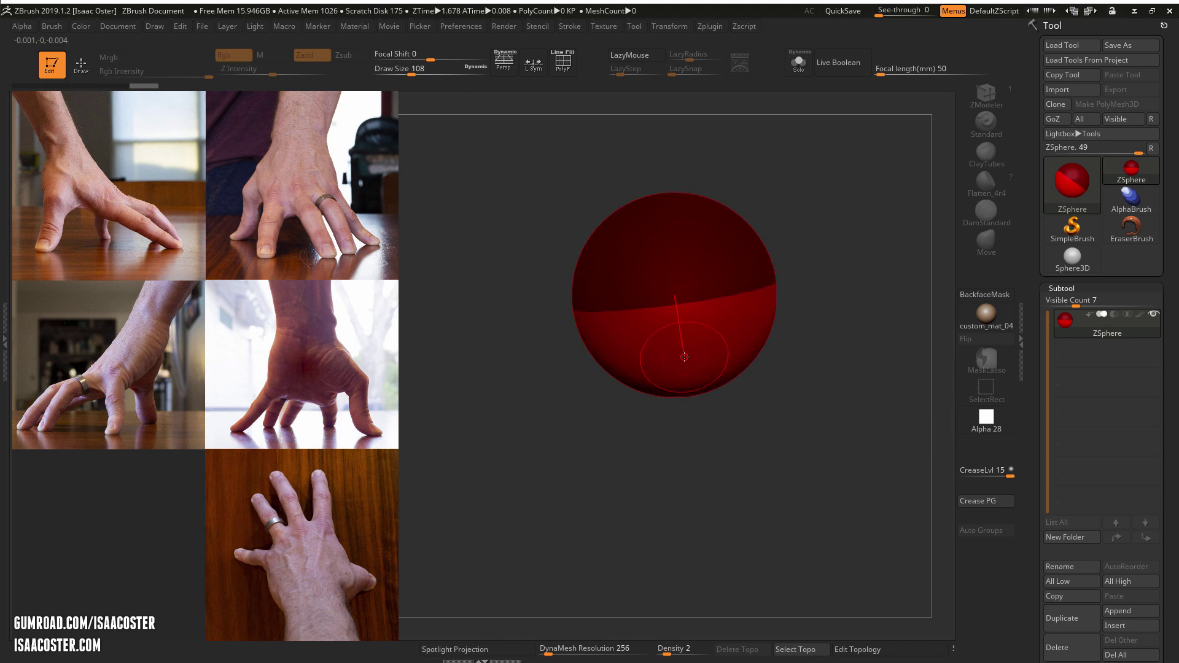
Add a smaller child ZSphere on the root and move it down and outward as the base of the thumb
key(q)
drag(678, 361, 701, 472)
drag(806, 513, 632, 377)
key(w)
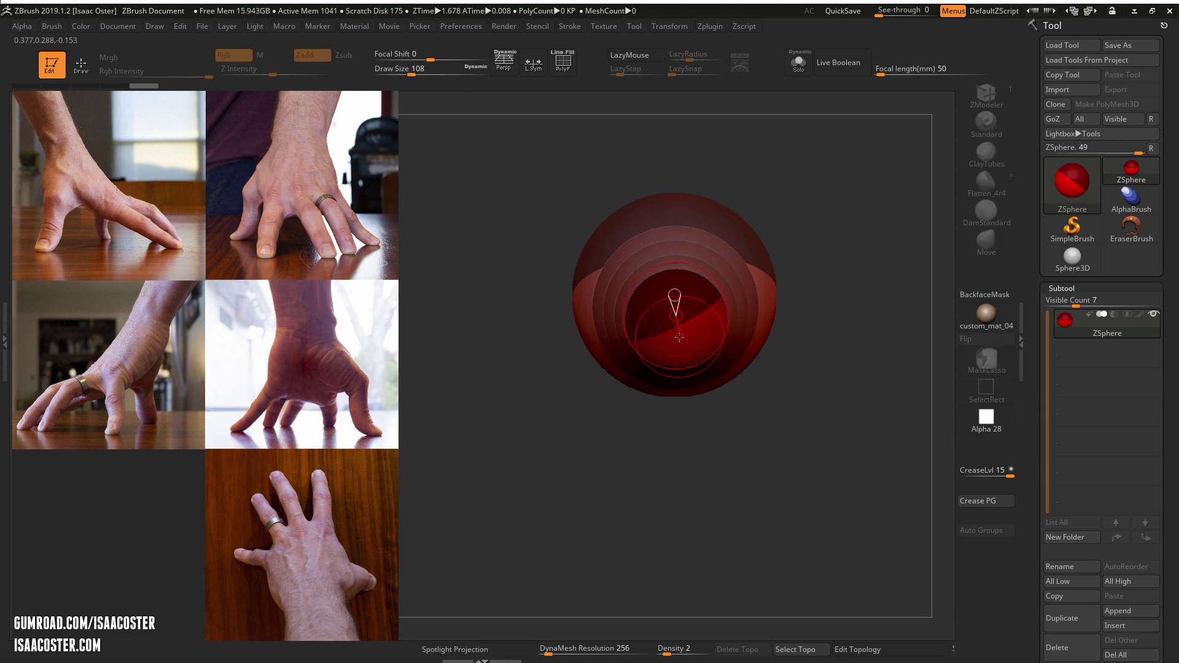
drag(680, 334, 654, 367)
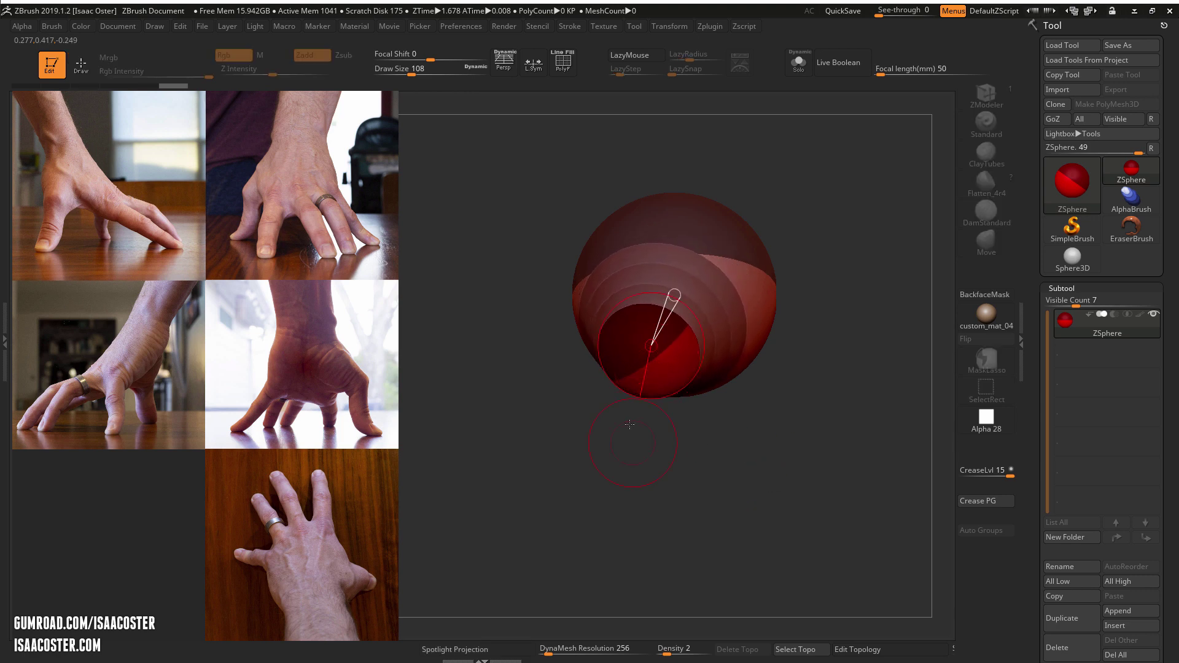
drag(713, 518, 688, 442)
drag(664, 490, 742, 392)
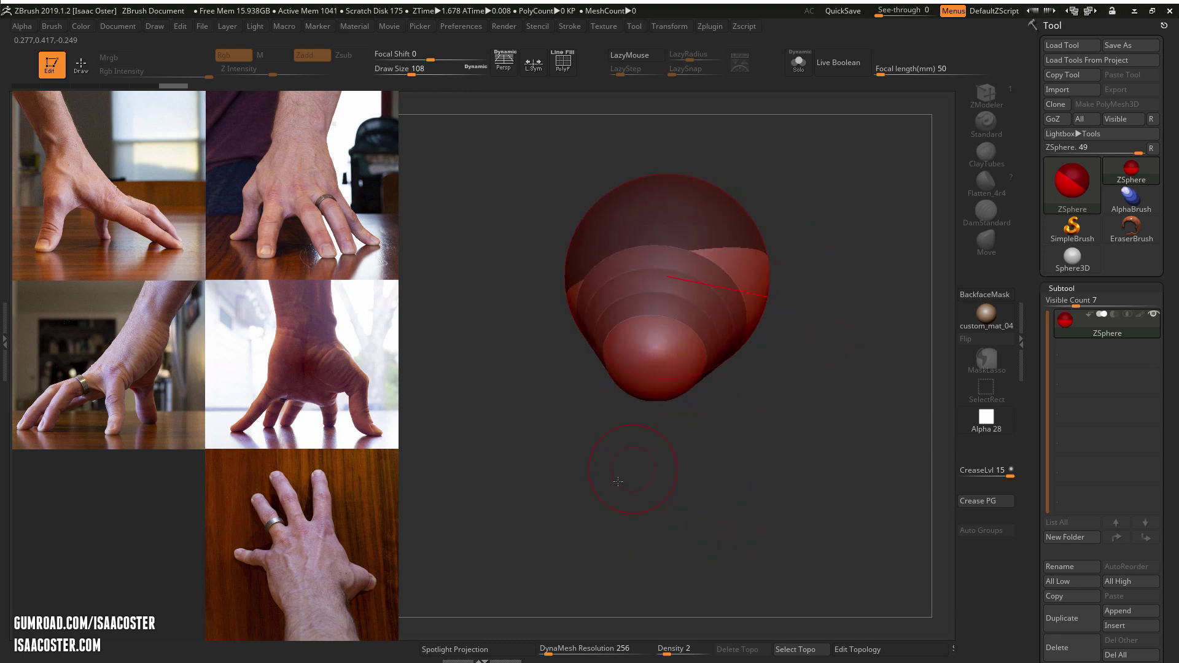
Add another ZSphere at the end of the thumb base and pull it down to extend the thumb chain
key(q)
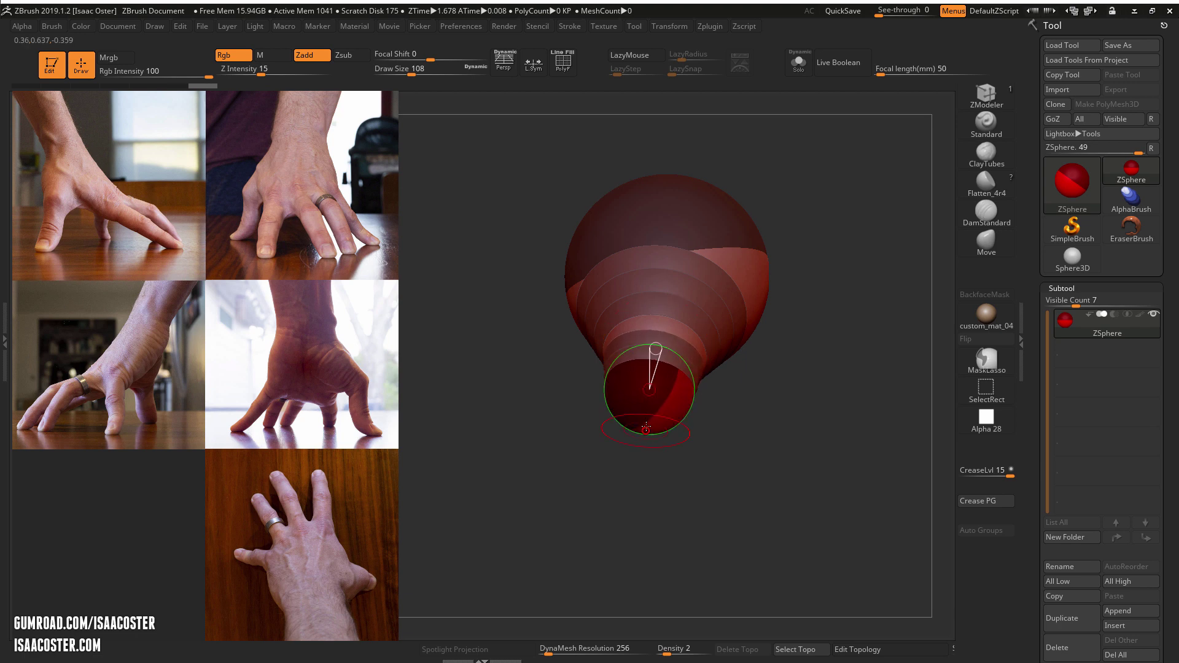
key(w)
mouse_move(646, 413)
mouse_down()
mouse_move(603, 519)
mouse_move(613, 546)
mouse_up()
shift+drag(783, 538, 618, 542)
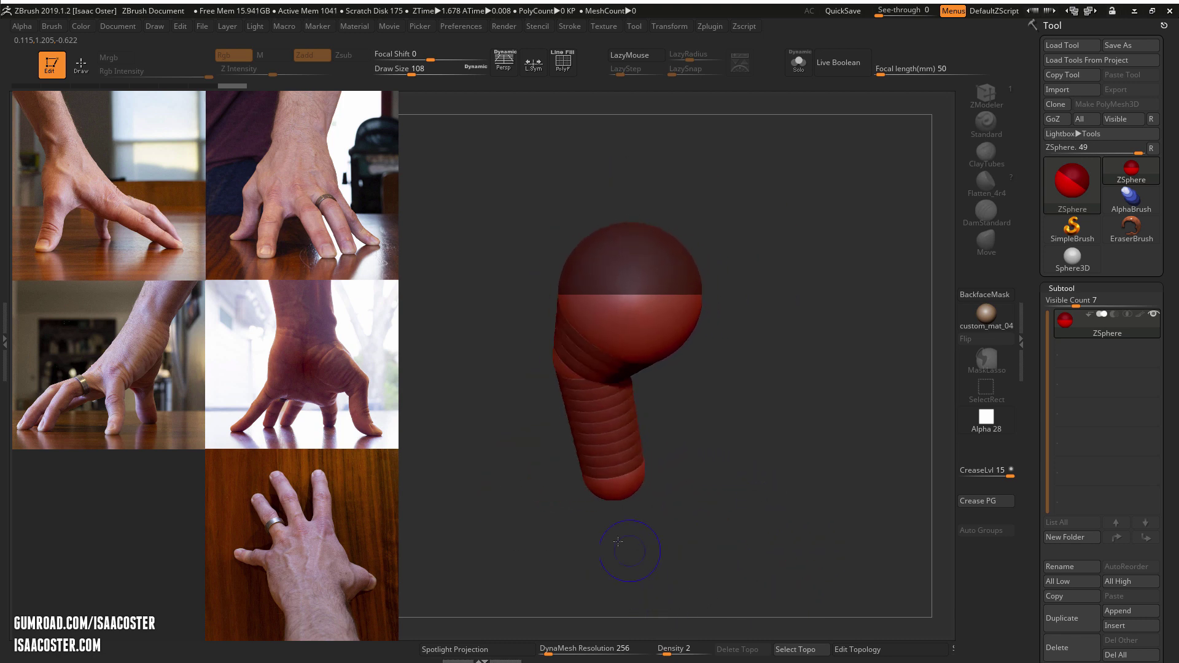
drag(609, 466, 576, 487)
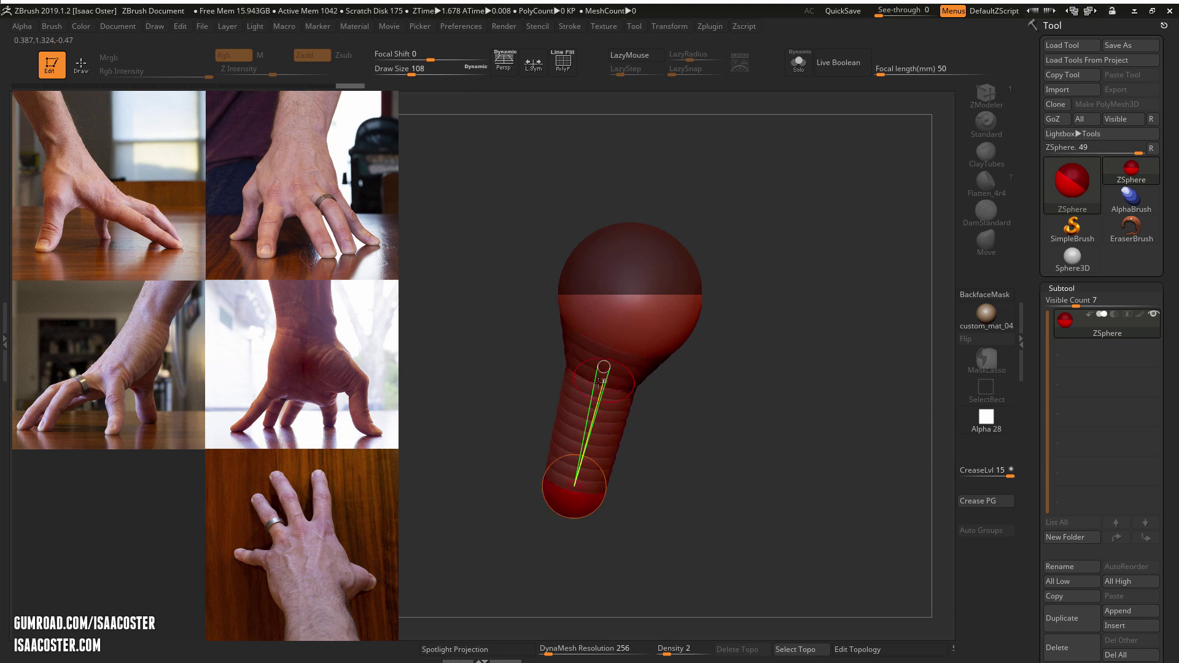
Reposition the thumb's middle joint and tip ZSpheres to match the thumb's angle in the reference photos
drag(716, 446, 843, 488)
drag(601, 358, 623, 348)
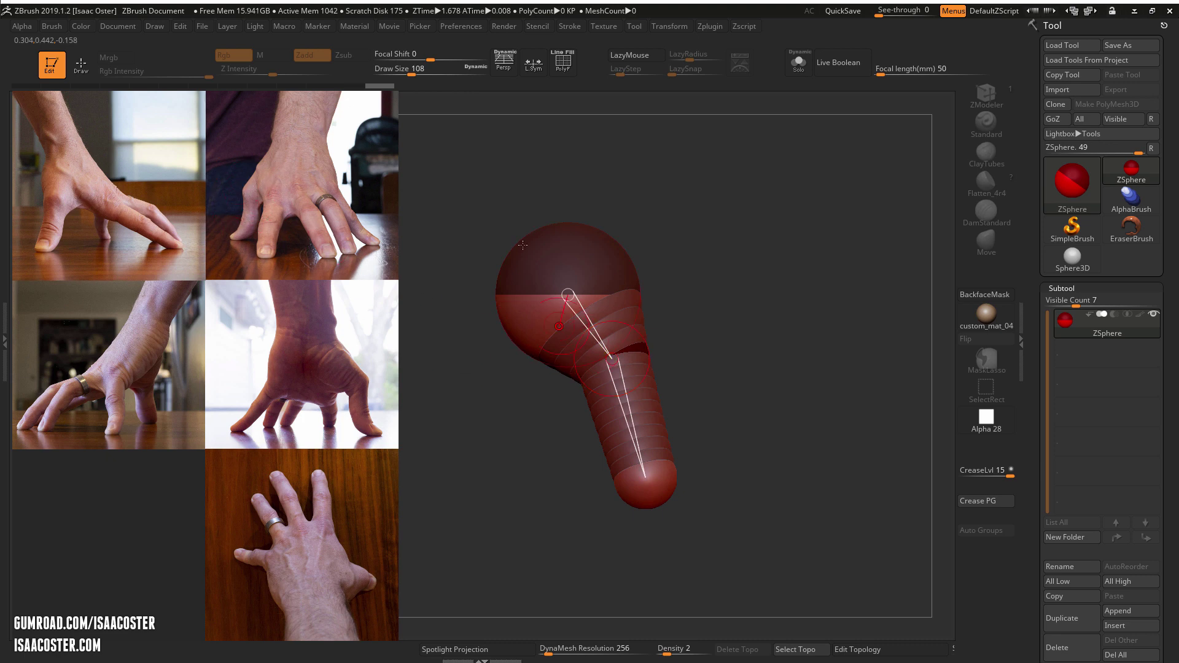
drag(777, 568, 724, 616)
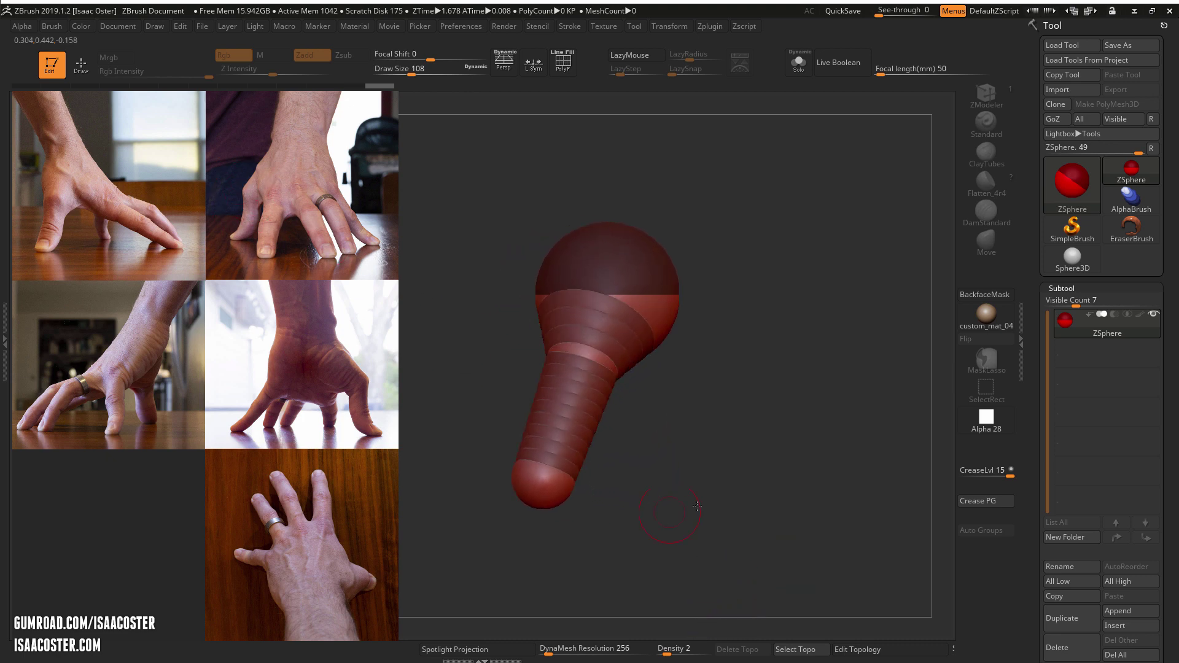
drag(818, 501, 789, 586)
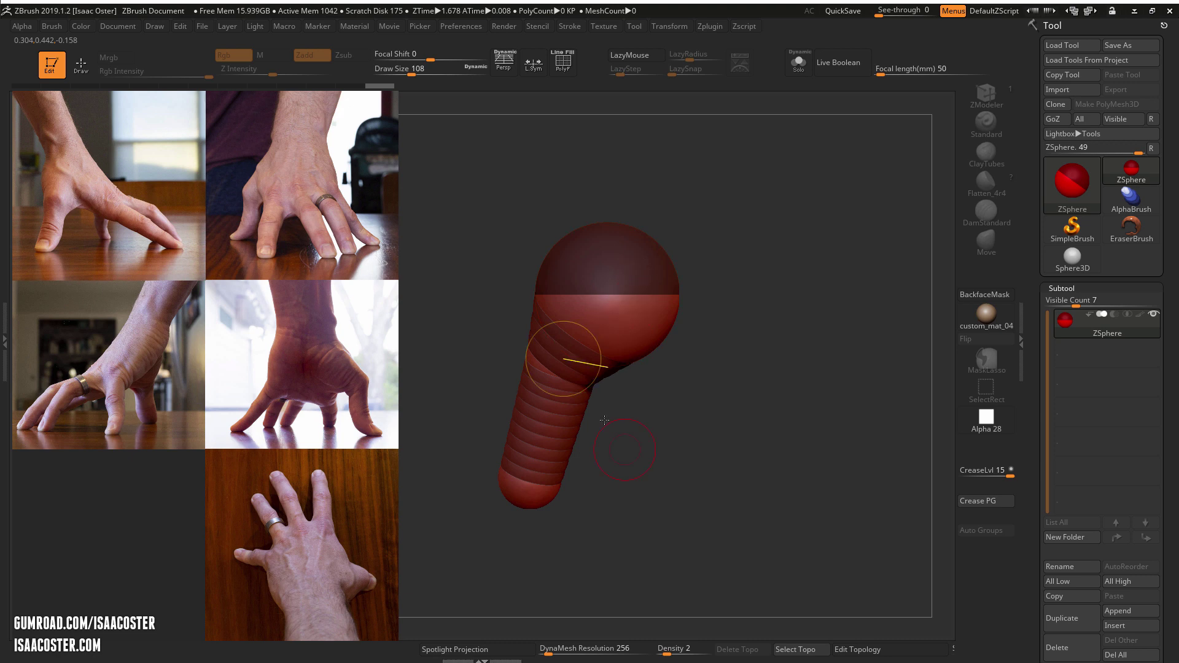
drag(543, 427, 540, 428)
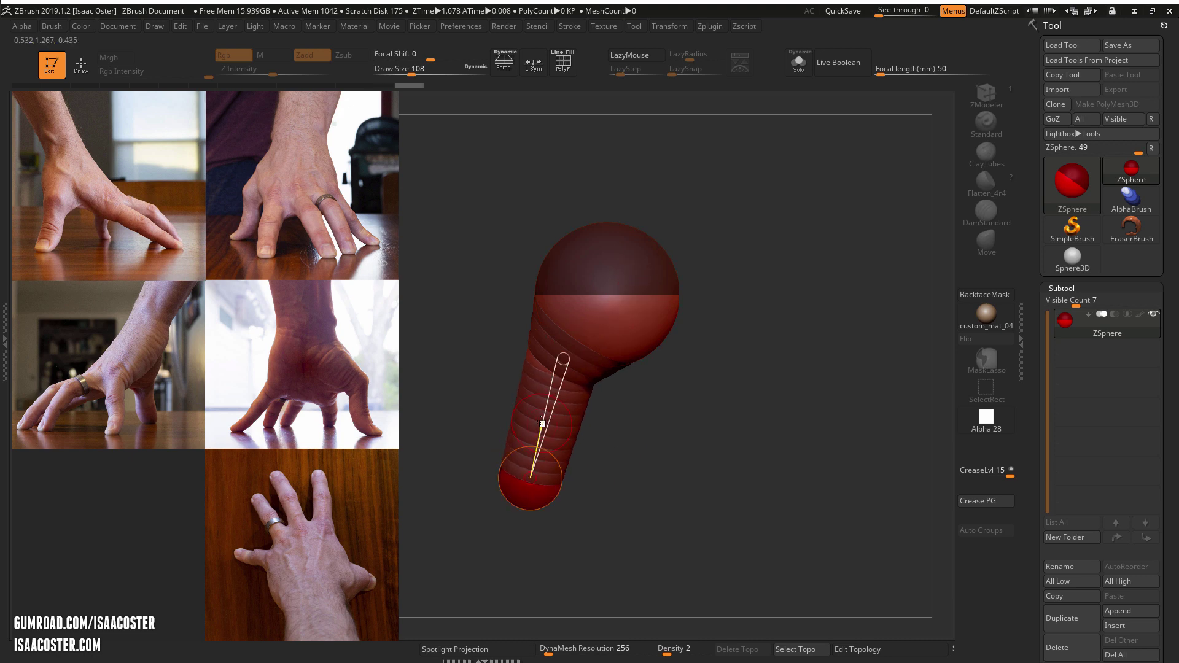
key(q)
key(w)
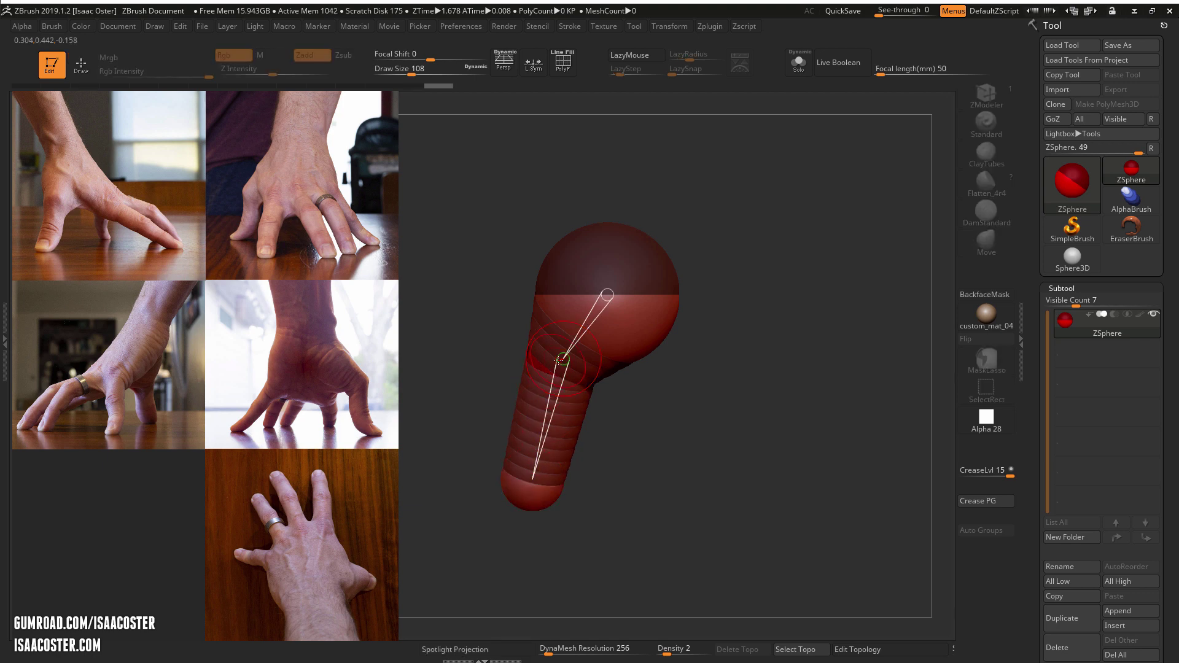
drag(559, 360, 542, 364)
mouse_move(642, 463)
mouse_down()
mouse_move(638, 450)
mouse_move(745, 458)
mouse_move(716, 453)
mouse_move(701, 505)
mouse_move(734, 499)
mouse_up()
Add a ZSphere on the root opposite the thumb, pull it out as the forearm and enlarge it to nearly the root's size
key(q)
drag(596, 243, 641, 254)
mouse_move(743, 278)
mouse_down()
mouse_move(753, 208)
mouse_move(763, 373)
mouse_move(759, 353)
mouse_up()
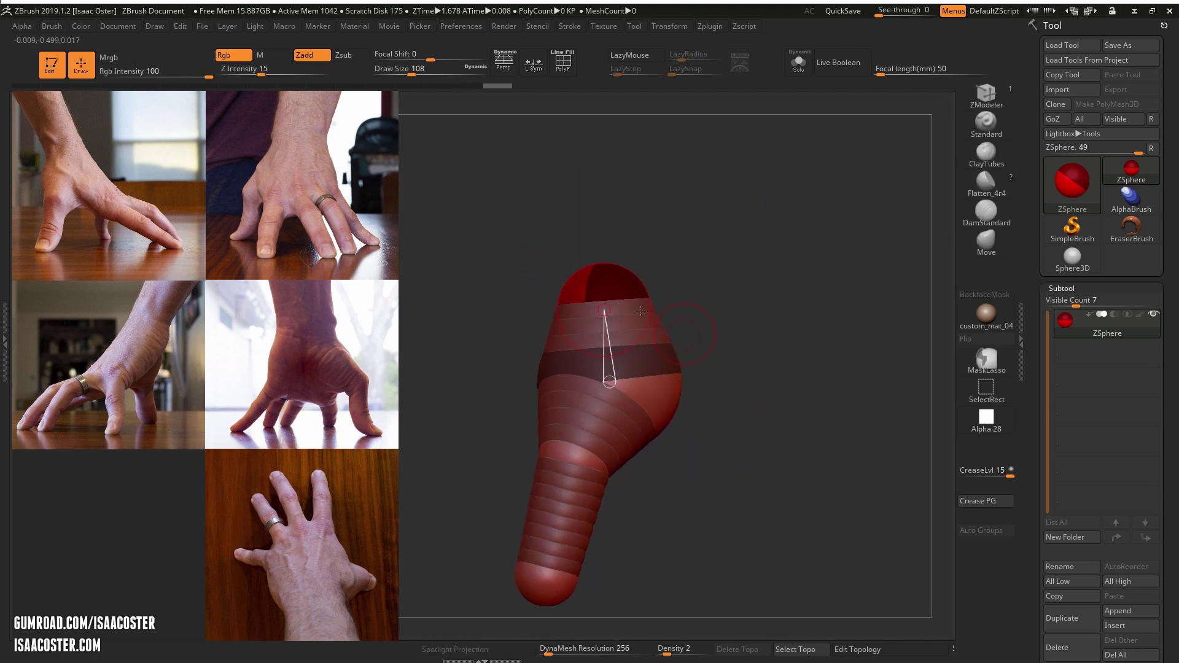
key(w)
mouse_move(604, 277)
mouse_down()
mouse_move(562, 212)
mouse_move(565, 194)
mouse_up()
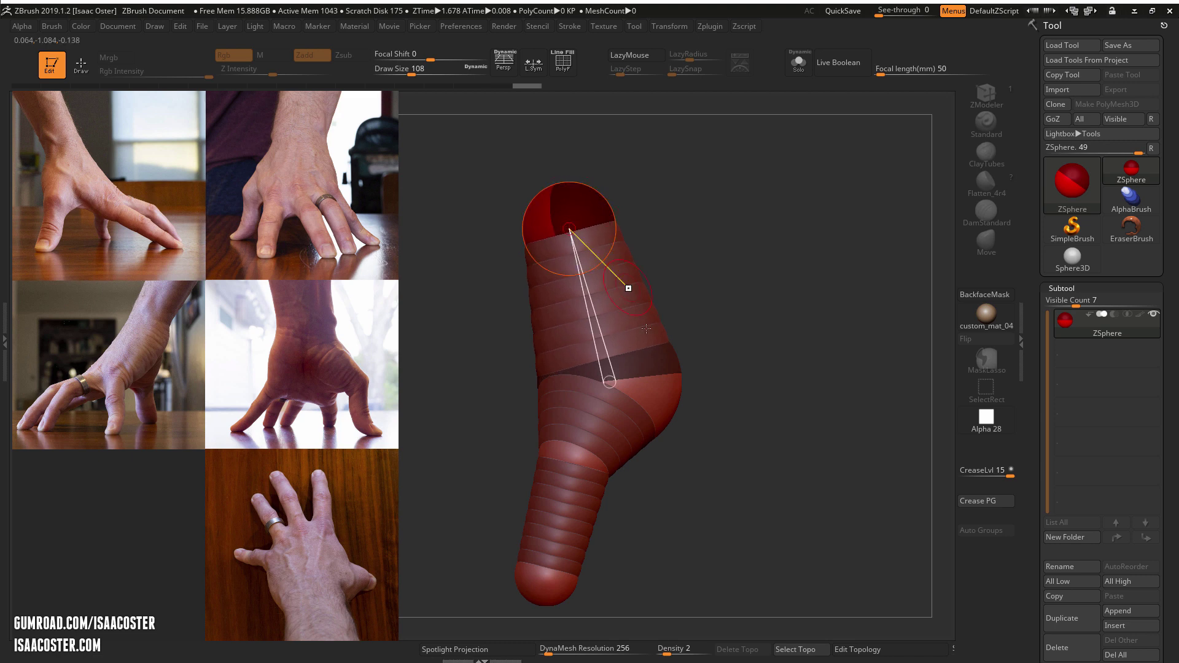
drag(777, 377, 673, 410)
drag(609, 215, 607, 219)
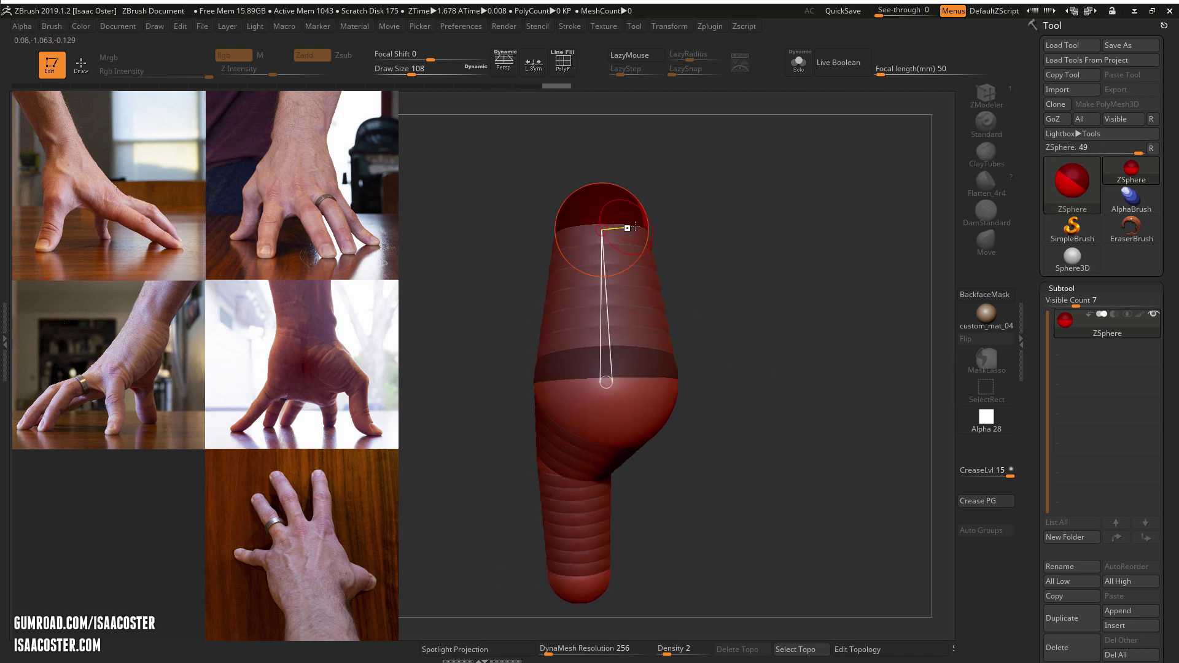
drag(607, 202, 708, 459)
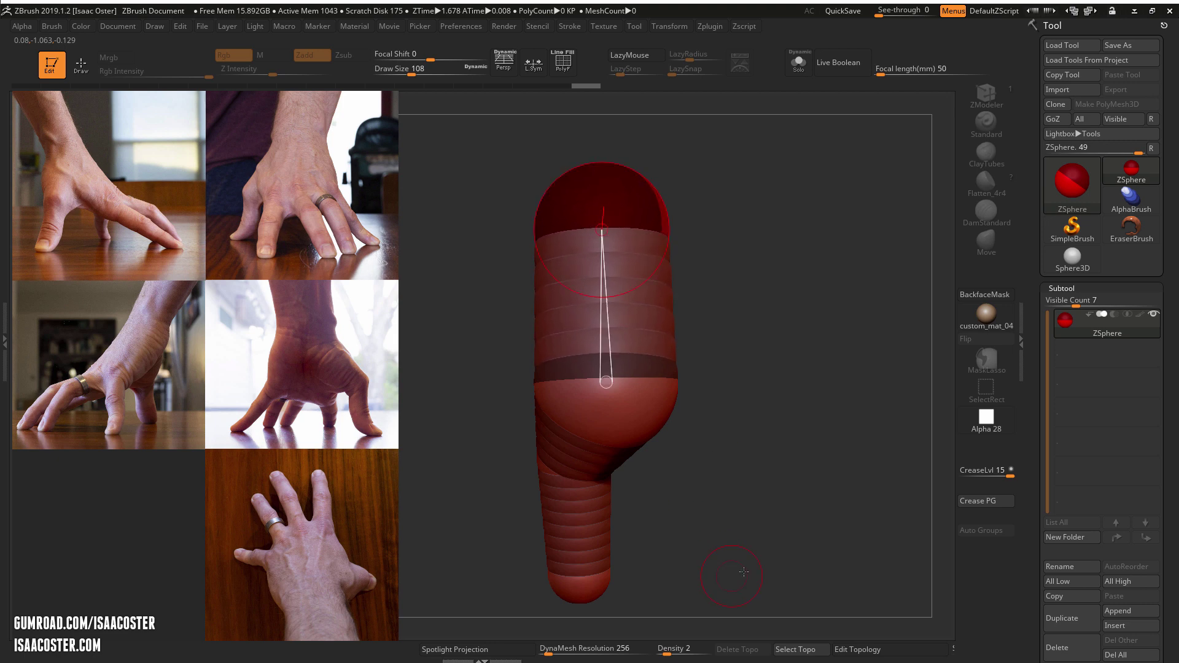
mouse_move(745, 571)
mouse_down()
mouse_move(824, 566)
mouse_move(783, 546)
mouse_move(706, 539)
mouse_move(720, 529)
mouse_up()
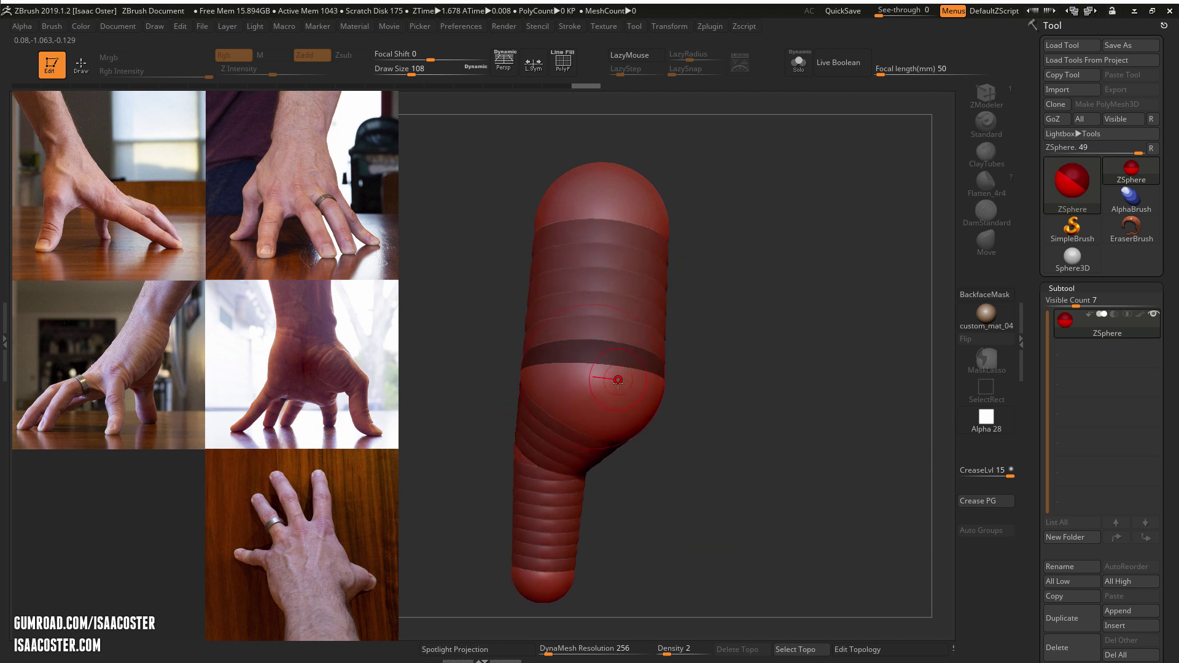
Add a large child ZSphere on the side of the root to form the palm, undoing a first attempt
click(645, 395)
mouse_move(619, 402)
mouse_down()
mouse_move(642, 403)
mouse_move(639, 443)
mouse_up()
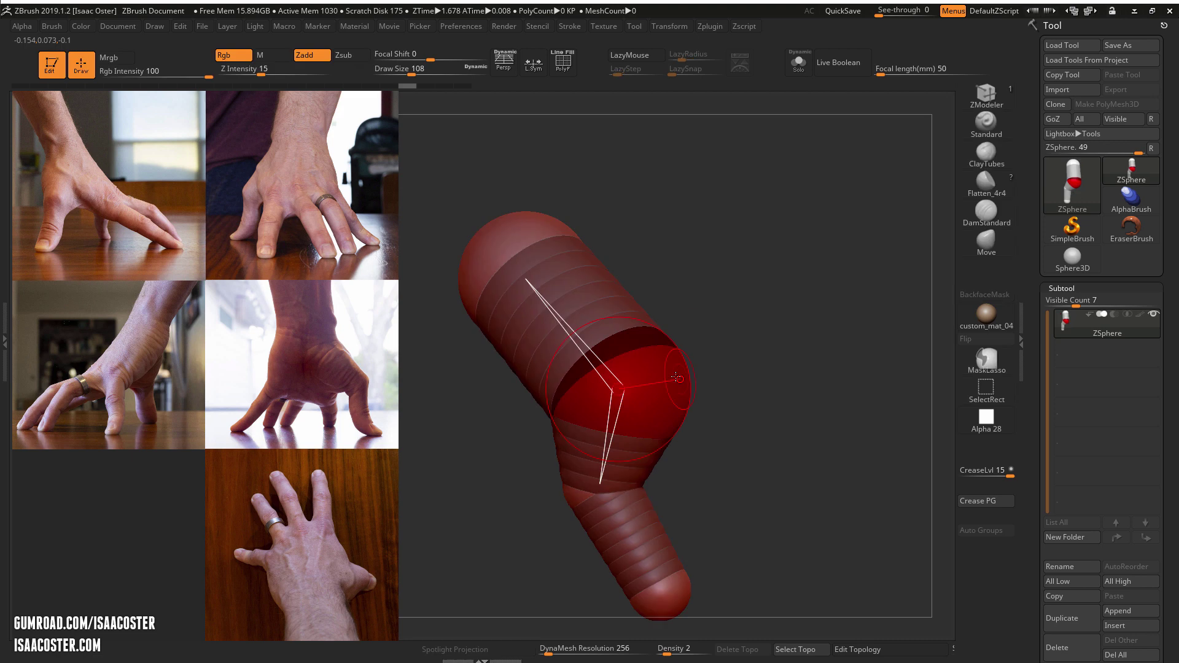
key(ctrl+z)
drag(667, 379, 736, 366)
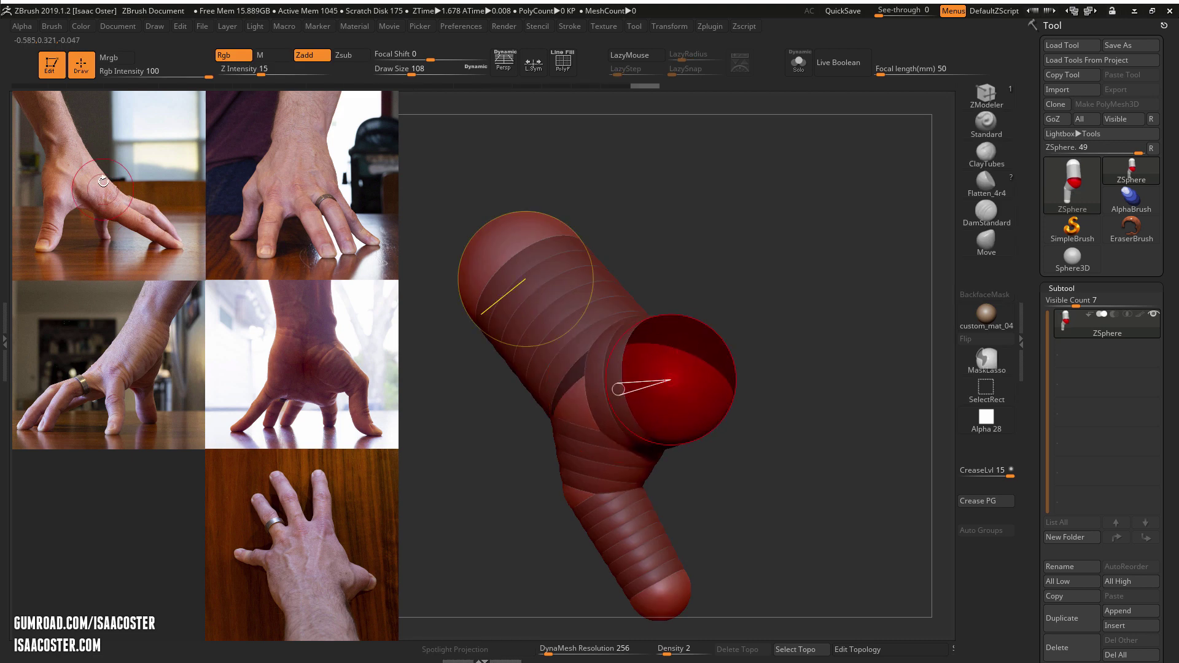
drag(820, 304, 856, 308)
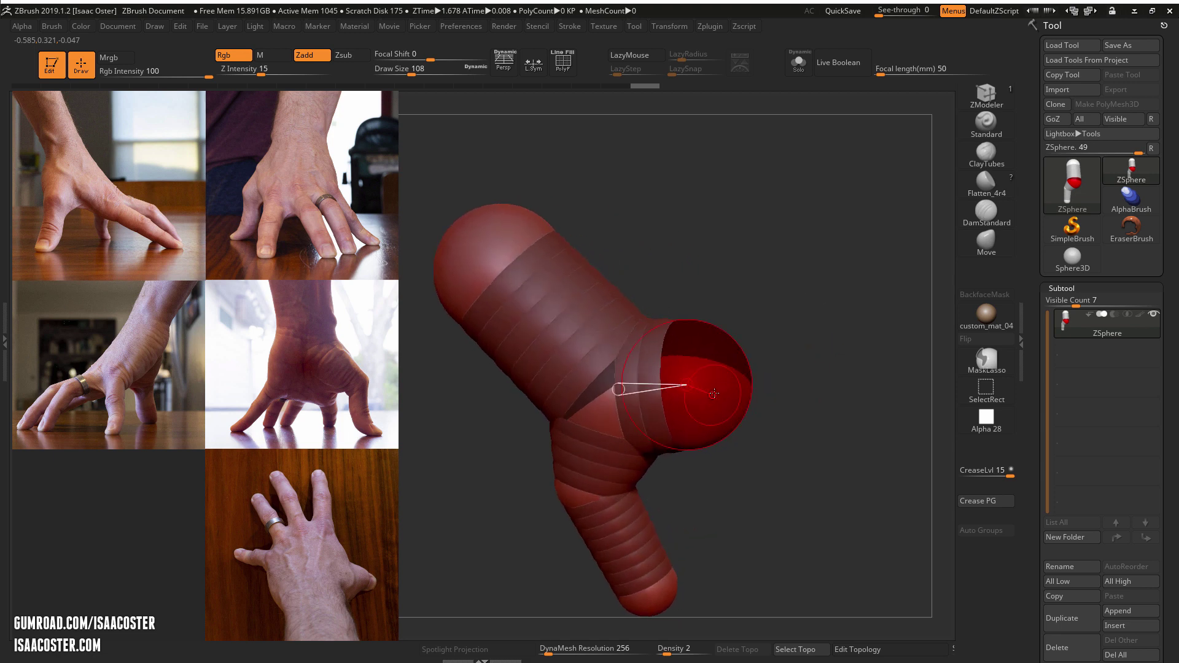
Add four small child ZSpheres in a row across the front of the palm ZSphere as finger roots
drag(792, 397, 714, 385)
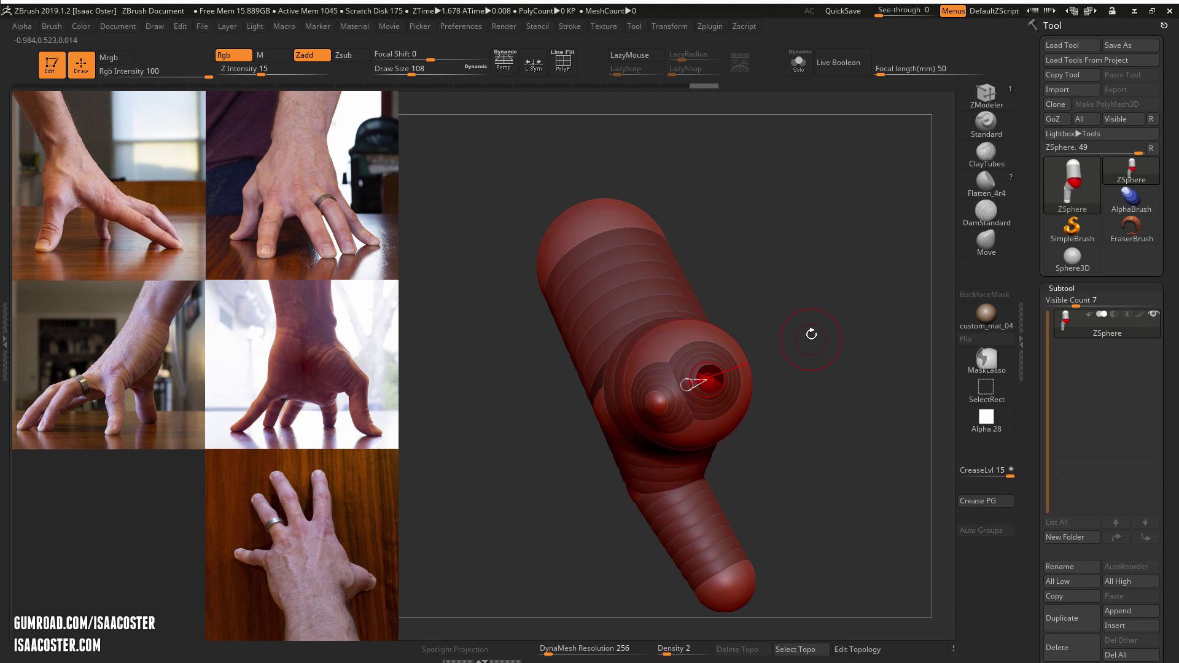
drag(811, 332, 708, 349)
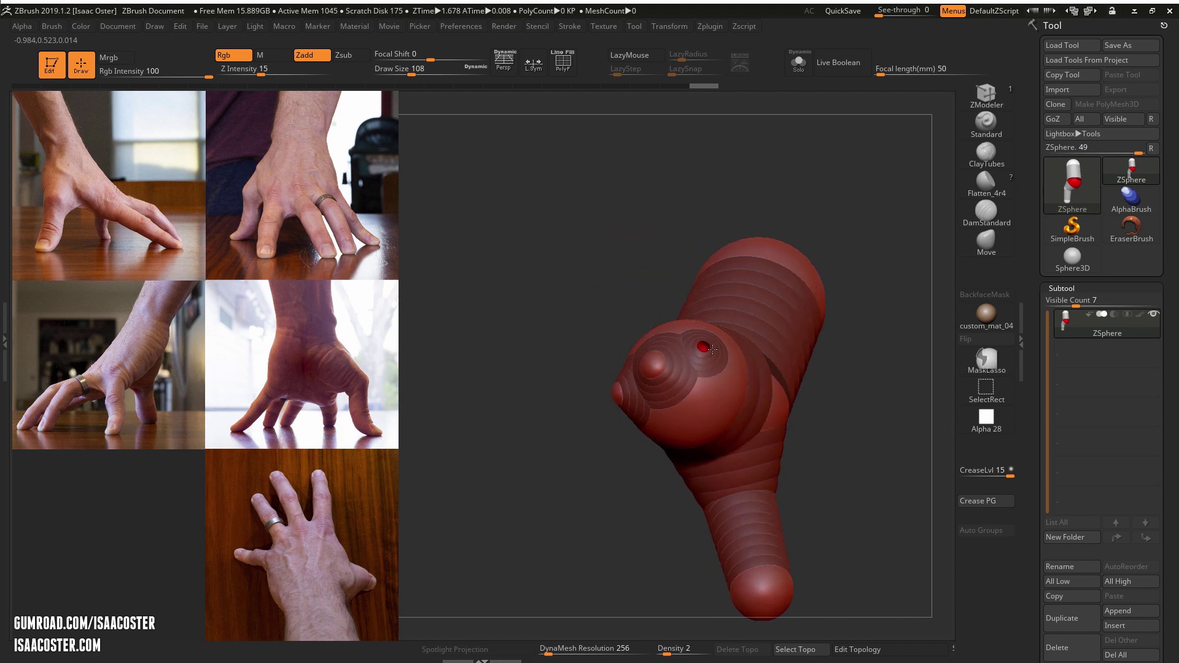
drag(694, 277, 639, 270)
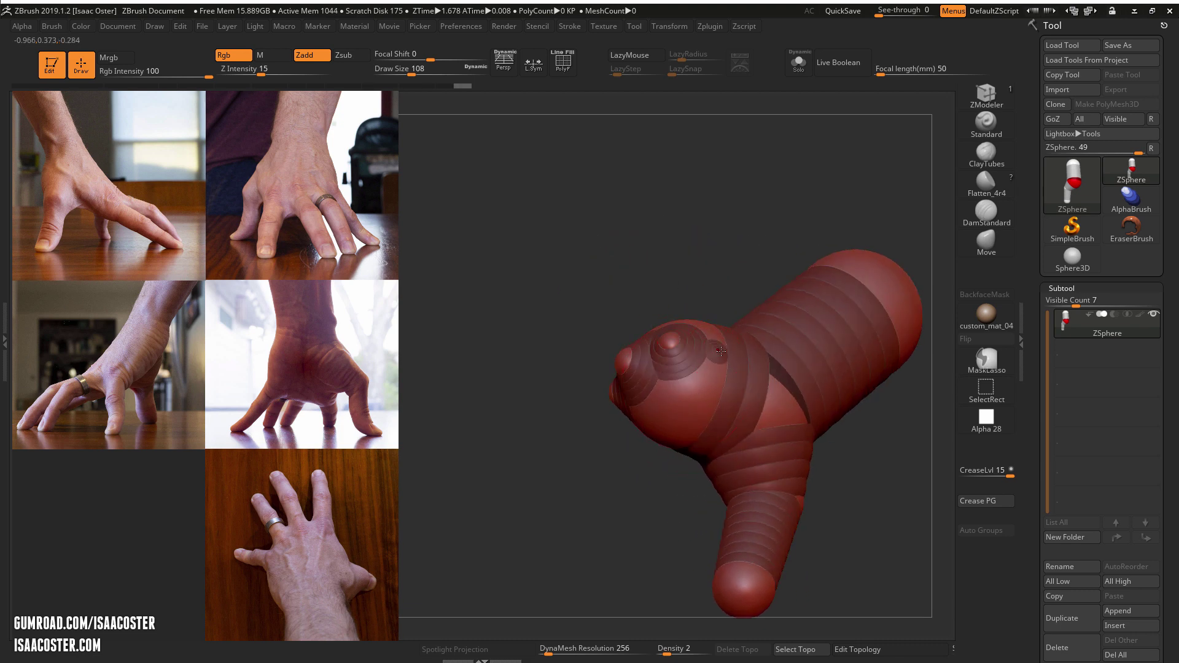
drag(721, 197, 754, 186)
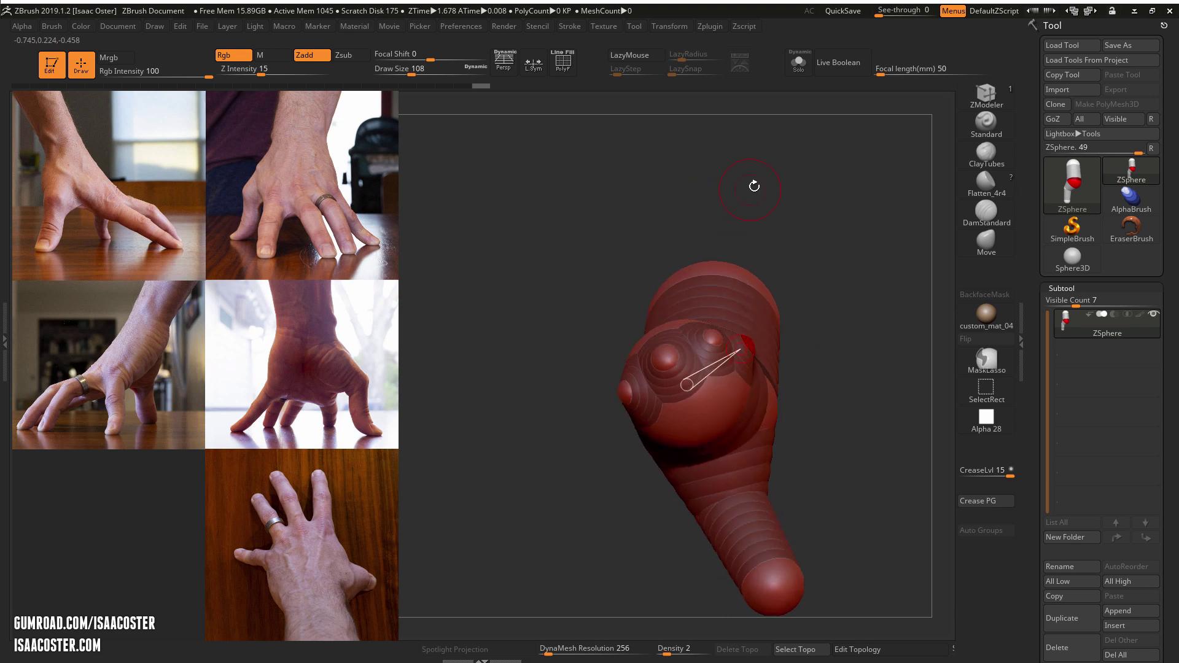
drag(850, 260, 560, 387)
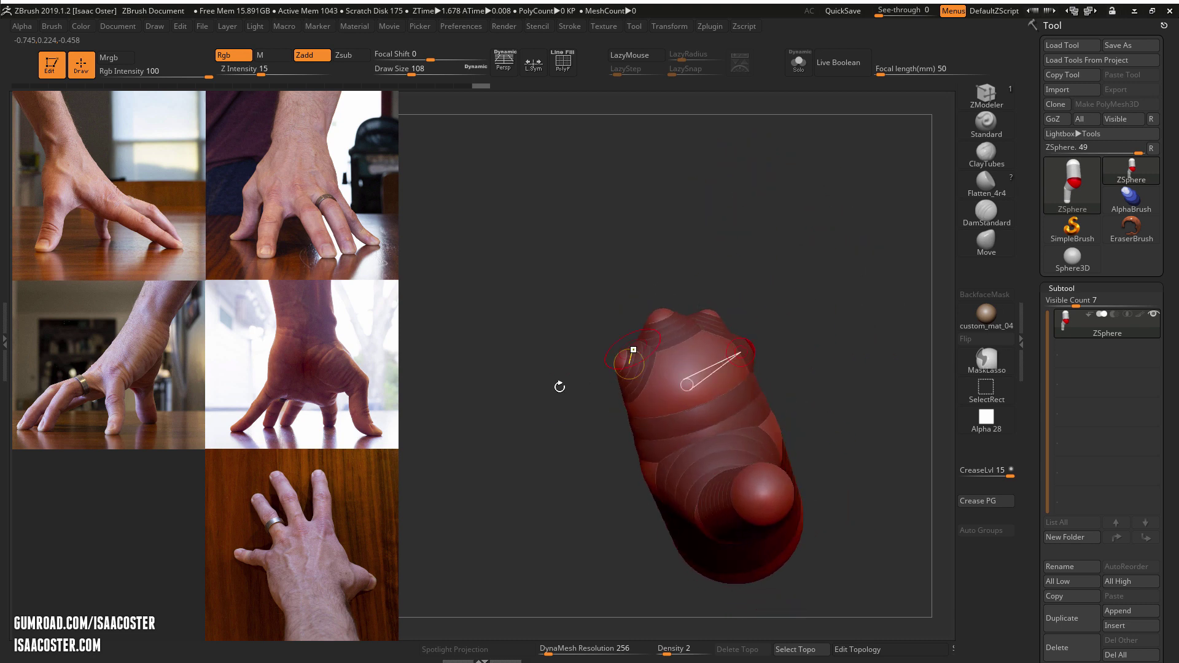
Move the outermost finger root ZSphere slightly outward along the side of the palm
key(w)
click(618, 371)
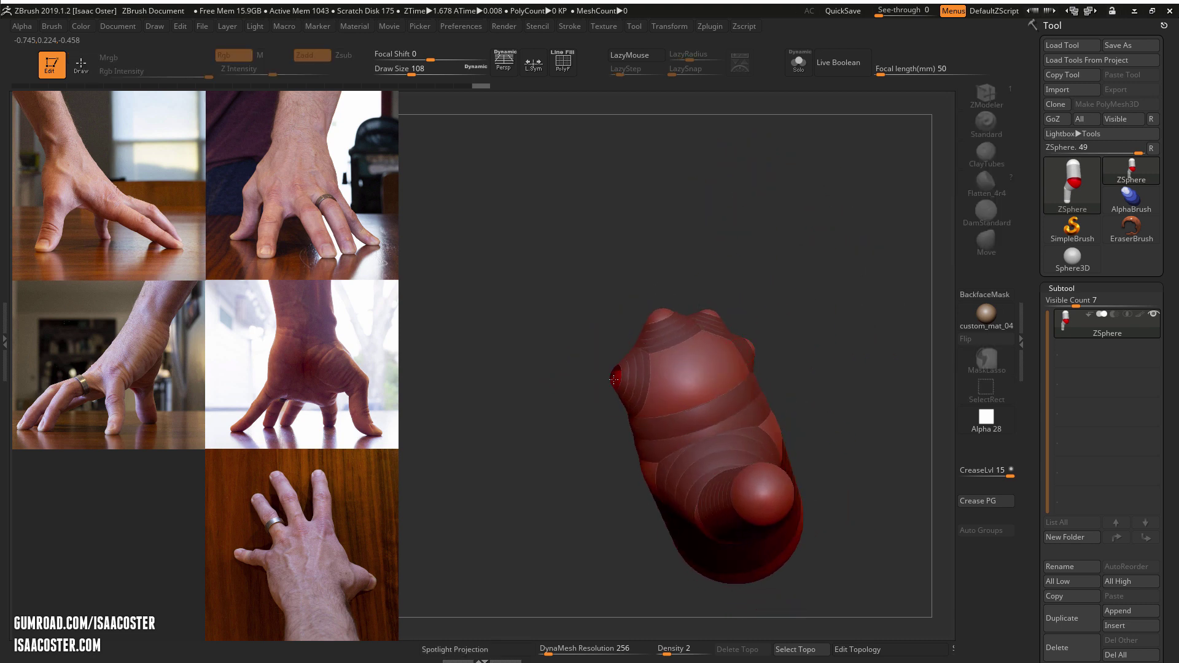
mouse_move(668, 267)
mouse_down()
mouse_move(605, 348)
mouse_move(706, 329)
mouse_move(814, 271)
mouse_move(713, 405)
mouse_move(632, 361)
mouse_move(636, 376)
mouse_up()
Add a second ZSphere on the end of each of the four finger roots to start the finger chains
key(q)
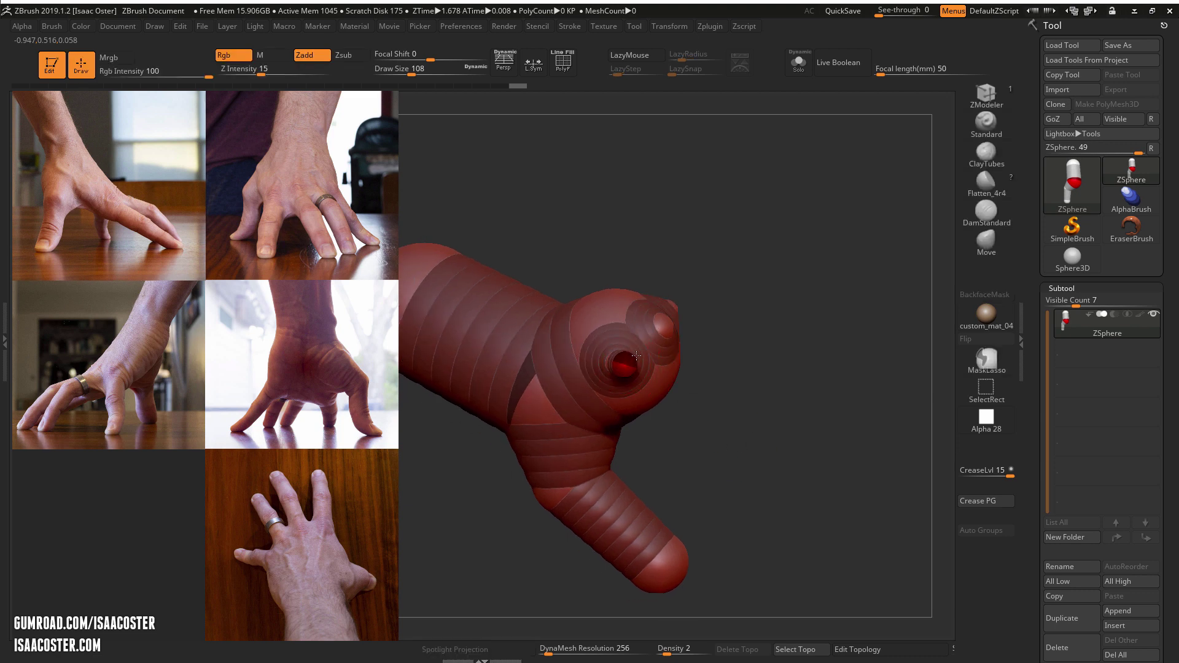
drag(748, 359, 695, 381)
drag(669, 324, 704, 321)
drag(698, 282, 723, 278)
drag(758, 270, 724, 259)
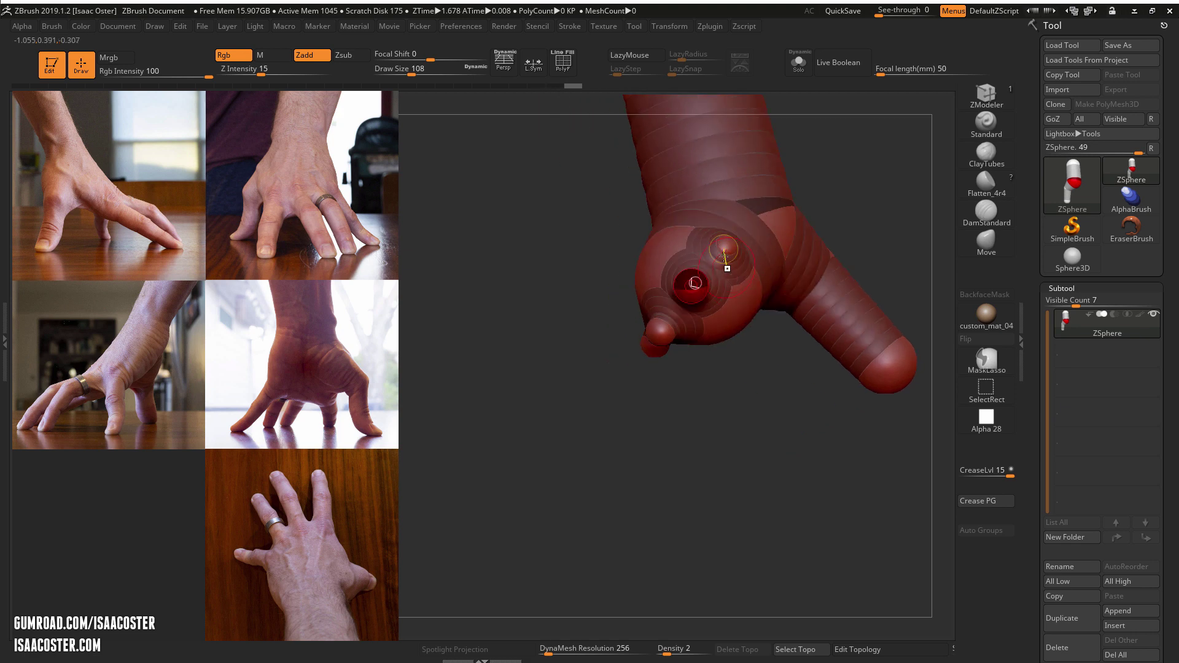
drag(750, 437, 699, 467)
key(w)
key(s)
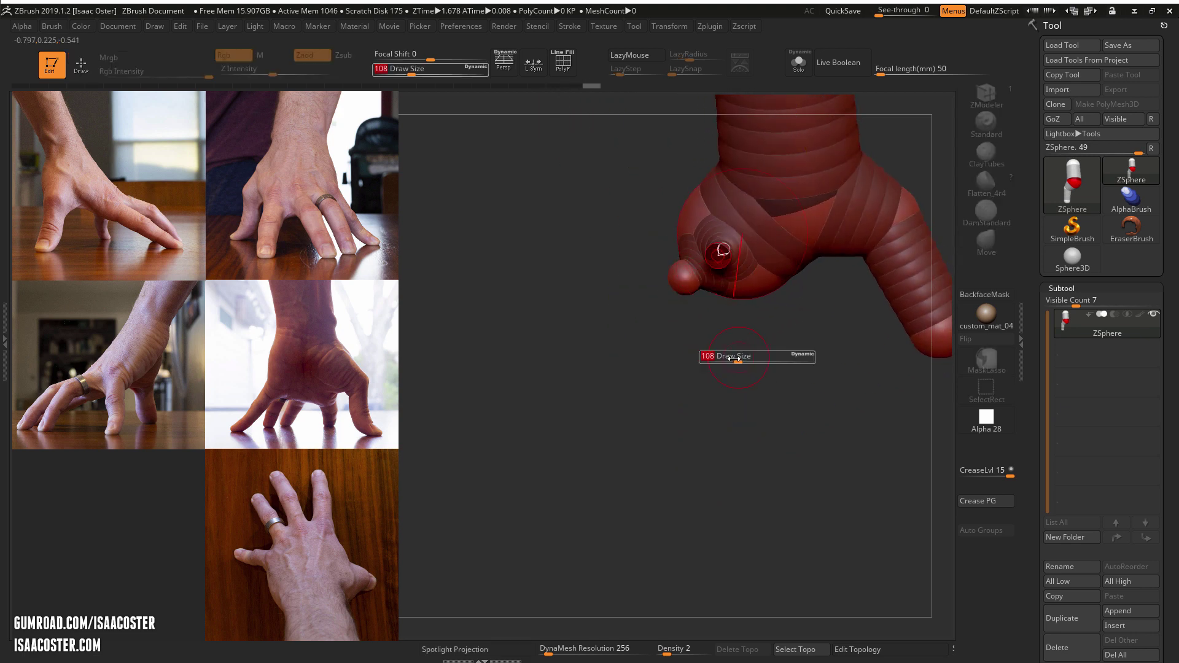
mouse_move(736, 358)
mouse_down()
mouse_move(716, 358)
mouse_move(735, 363)
mouse_up()
key(s)
mouse_move(722, 402)
mouse_down()
mouse_move(722, 489)
mouse_move(727, 413)
mouse_up()
drag(717, 295, 678, 396)
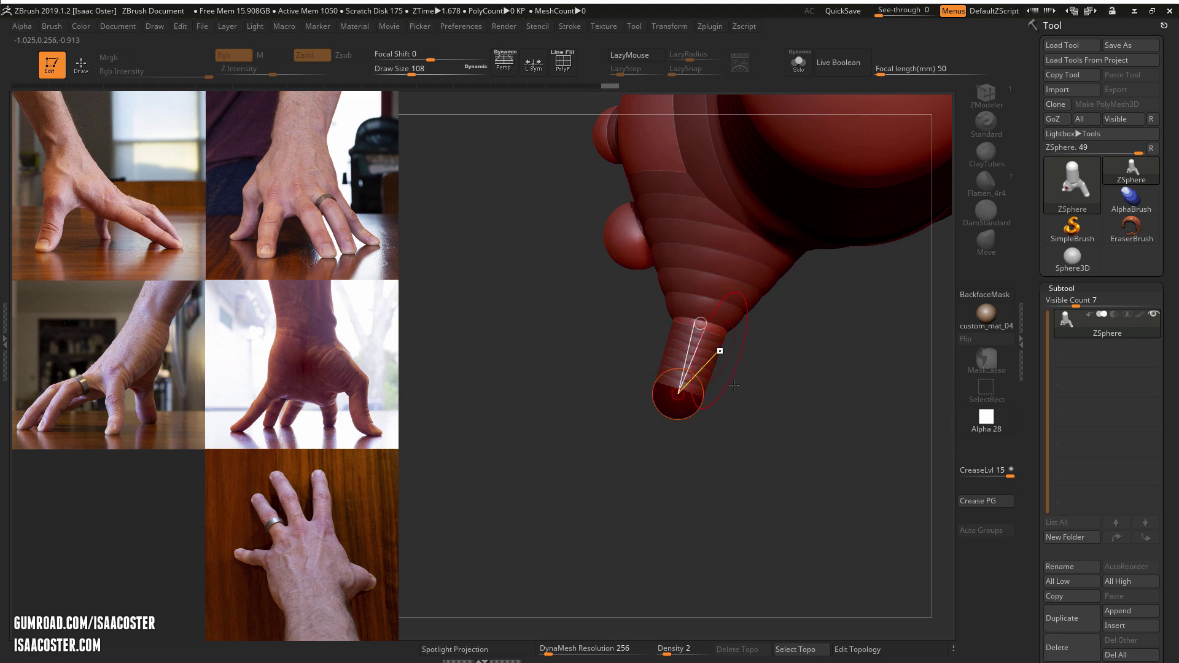
key(ctrl+z)
Set the draw size to 29 and pull the four end ZSpheres away from the palm into long, spread fingers
key(s)
drag(789, 388, 769, 388)
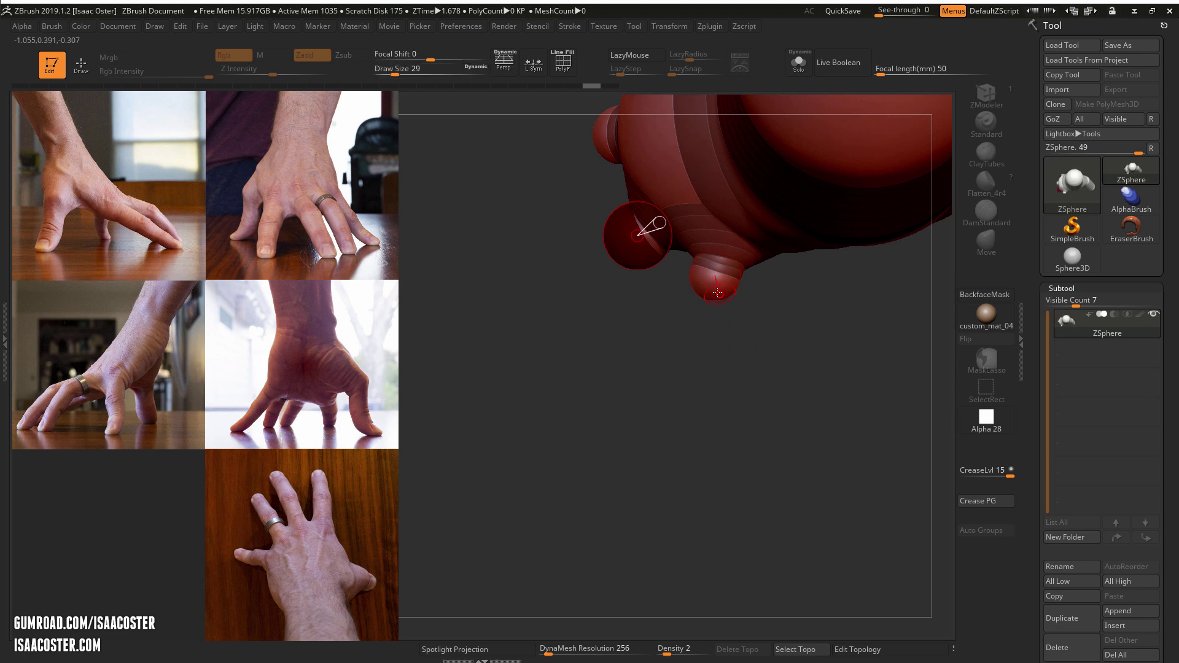
drag(715, 283, 663, 472)
drag(643, 281, 624, 262)
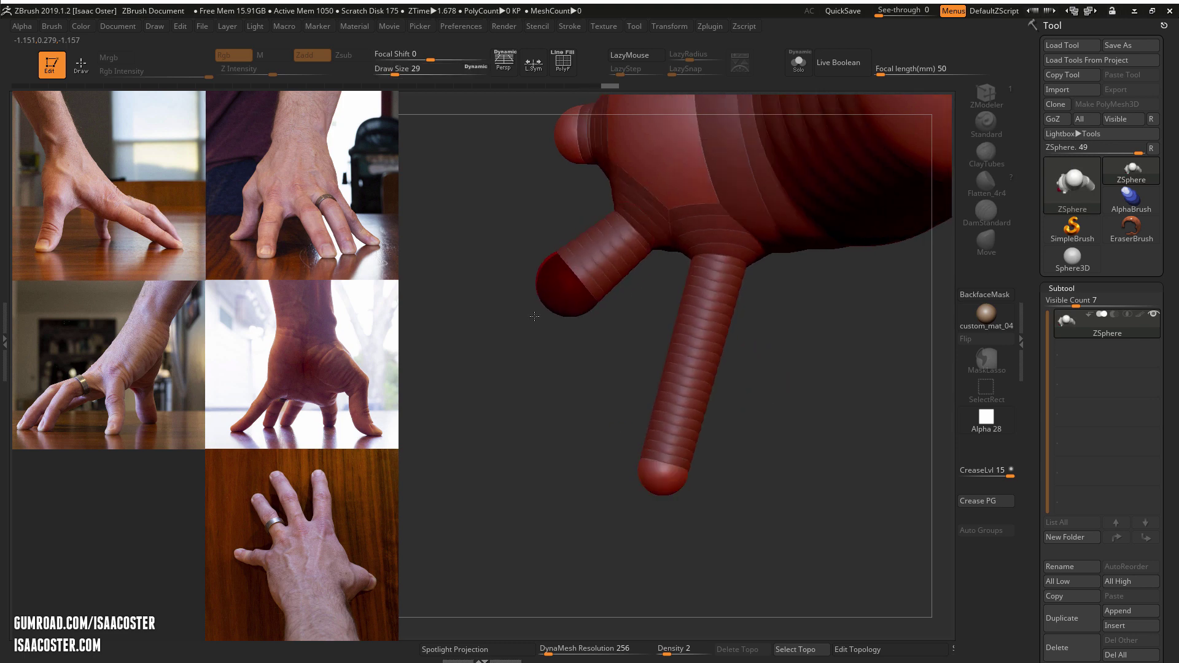
drag(534, 316, 483, 372)
alt+drag(522, 406, 647, 510)
drag(608, 271, 500, 253)
alt+drag(585, 411, 643, 567)
drag(697, 237, 703, 267)
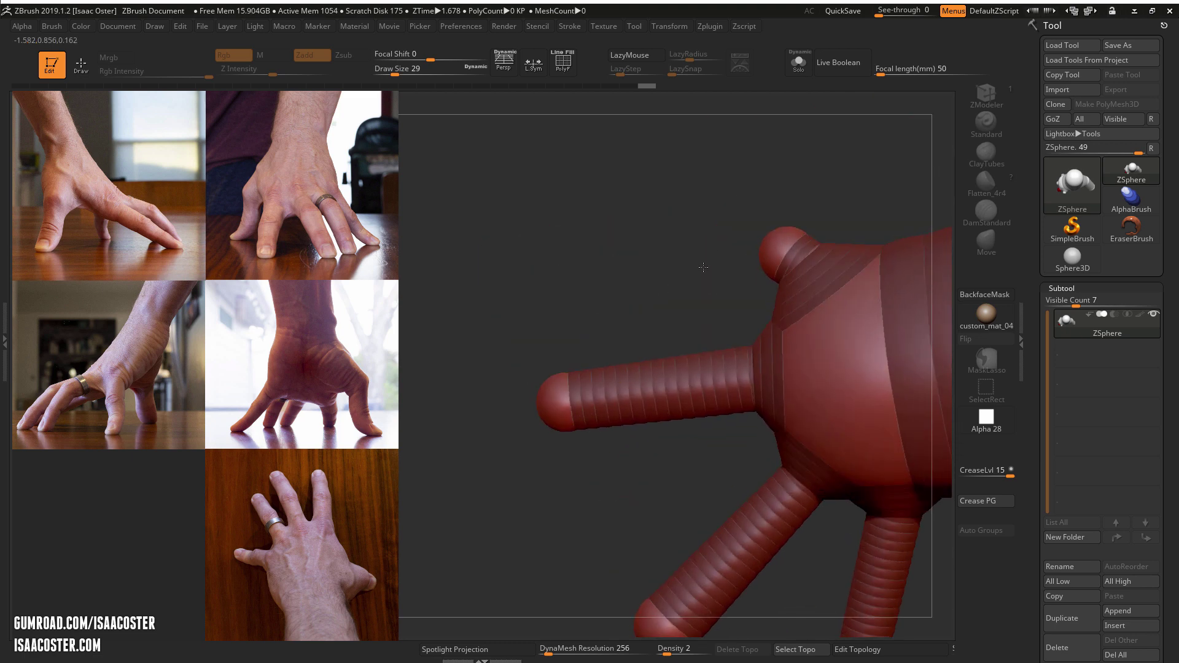
drag(770, 235, 632, 169)
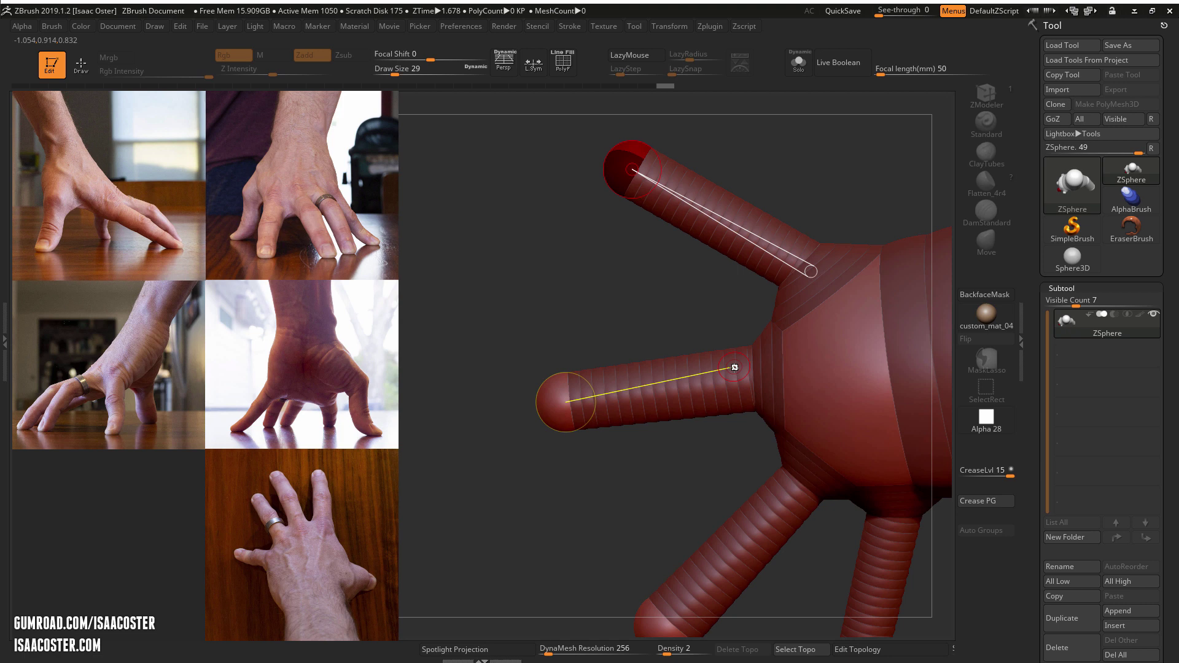
drag(552, 329, 595, 331)
drag(746, 376, 716, 382)
drag(650, 495, 611, 494)
drag(701, 379, 715, 372)
drag(673, 433, 698, 383)
key(ctrl+z)
key(ctrl+z)
key(ctrl+z)
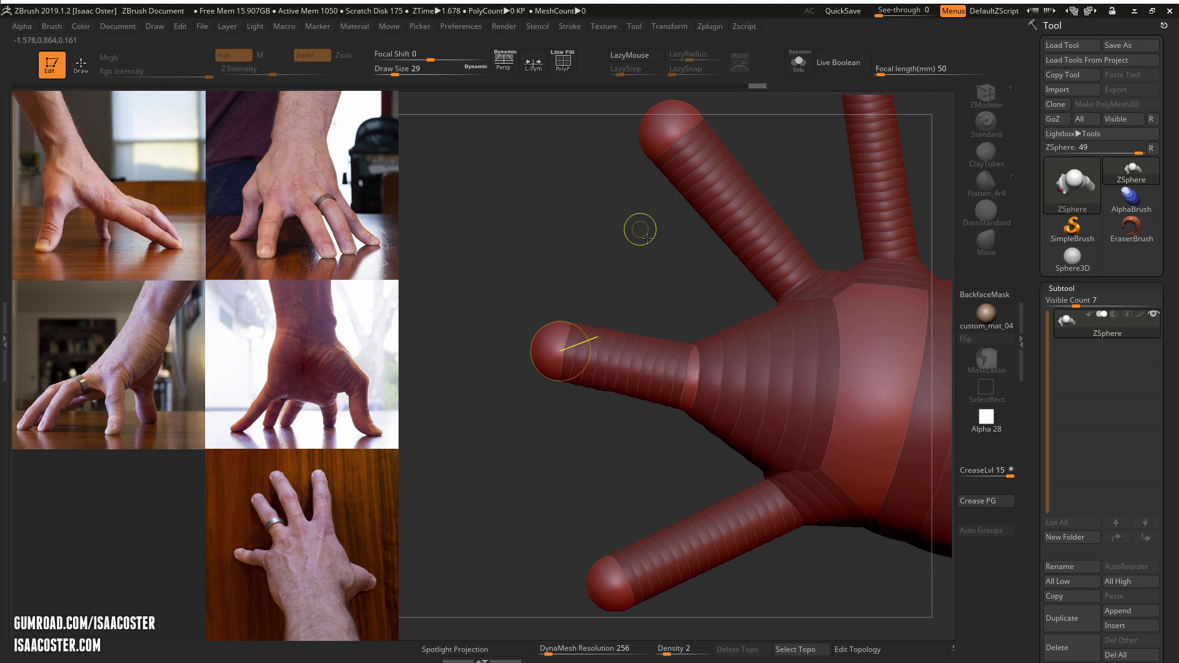
drag(656, 254, 550, 349)
key(ctrl+z)
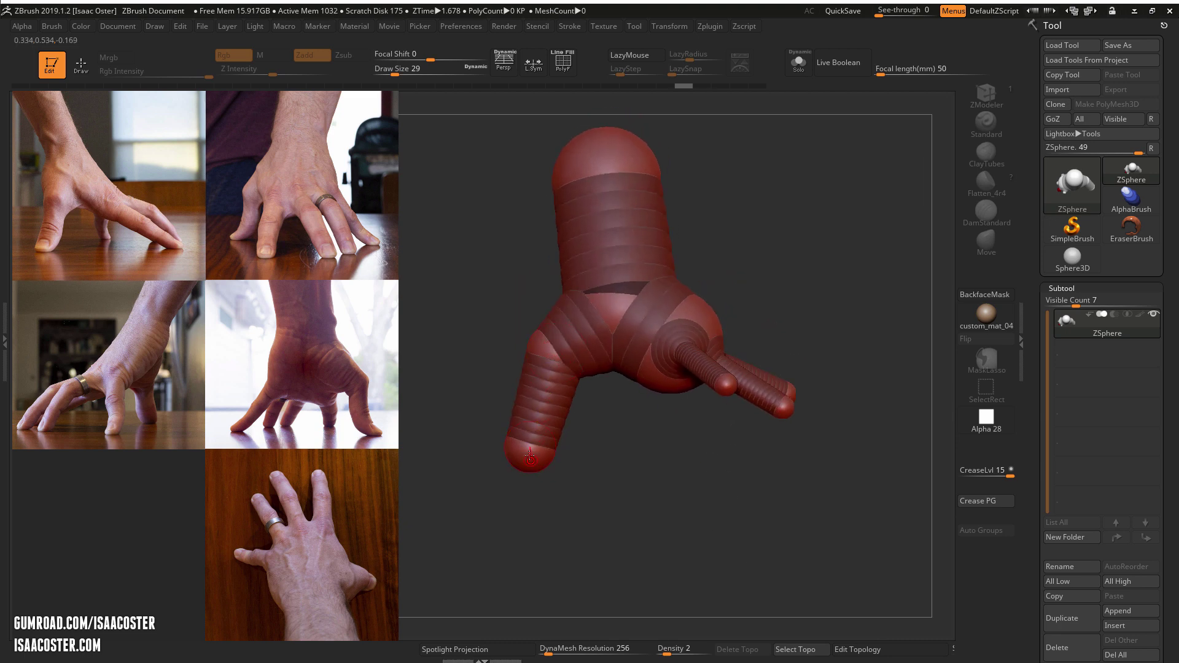
Slim the thumb by shrinking its middle joint and tip ZSpheres, and move the tip farther out from the palm
drag(551, 347, 499, 258)
drag(529, 453, 415, 310)
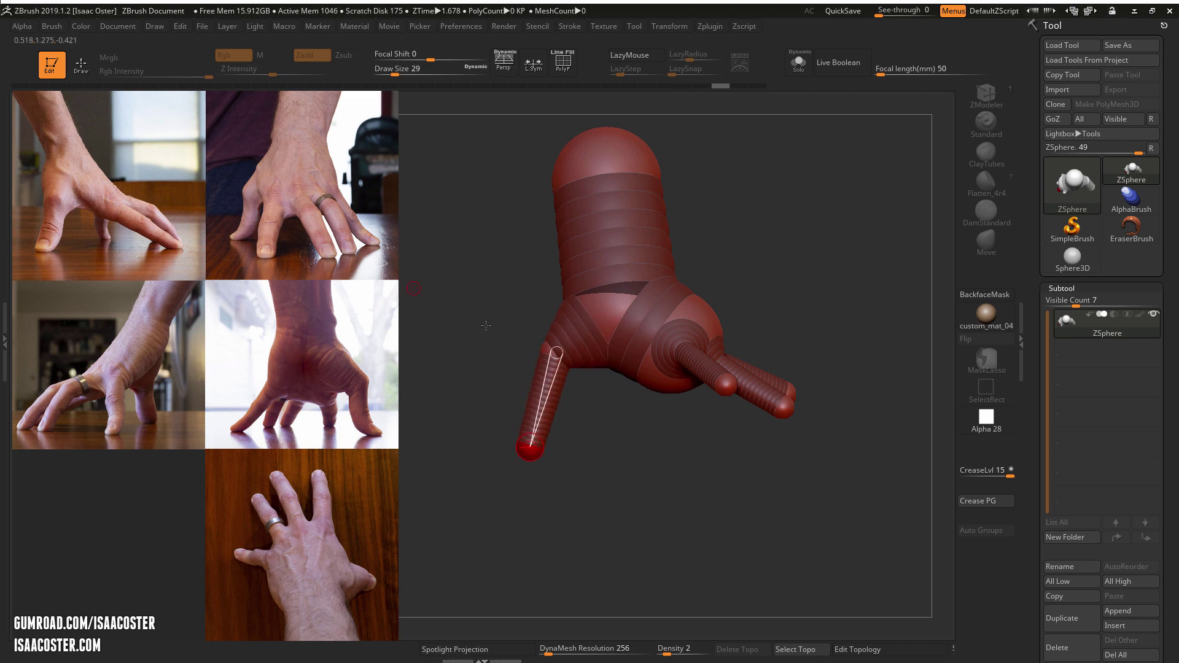
drag(617, 485, 594, 520)
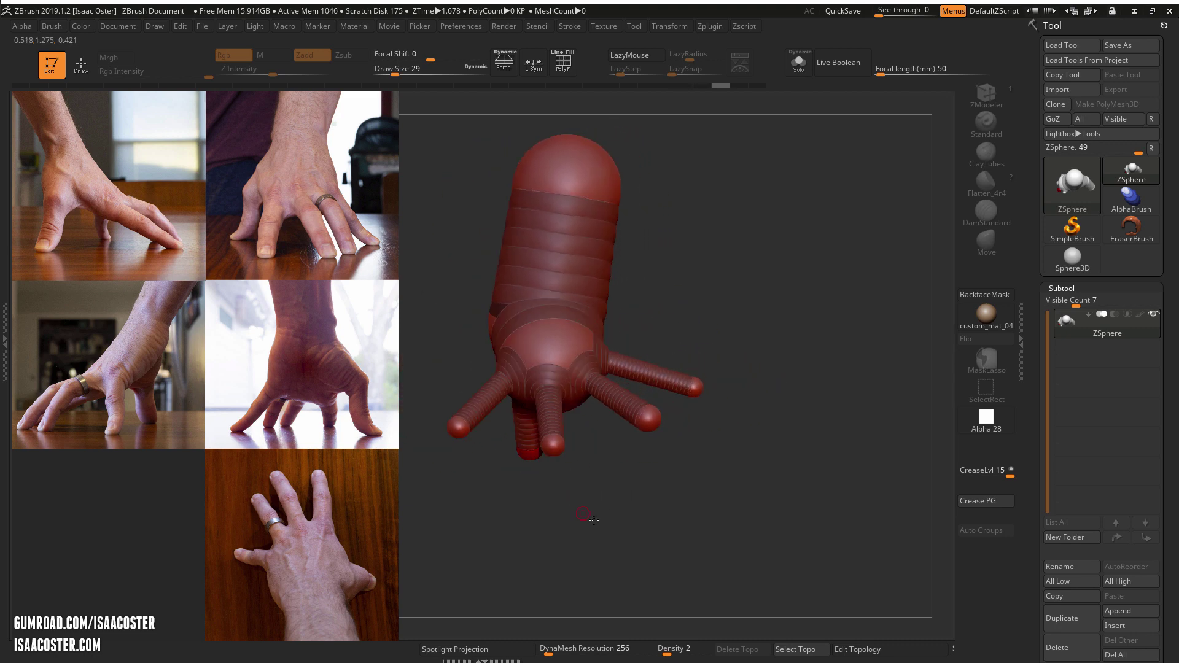
drag(684, 501, 706, 516)
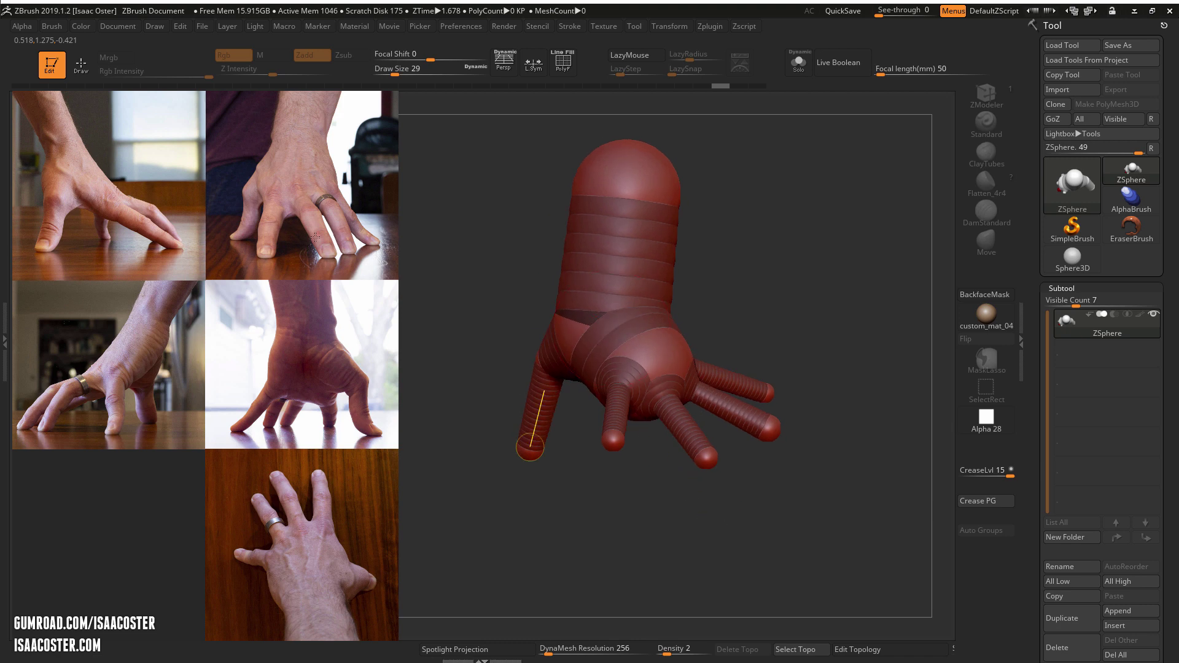
drag(821, 214, 849, 271)
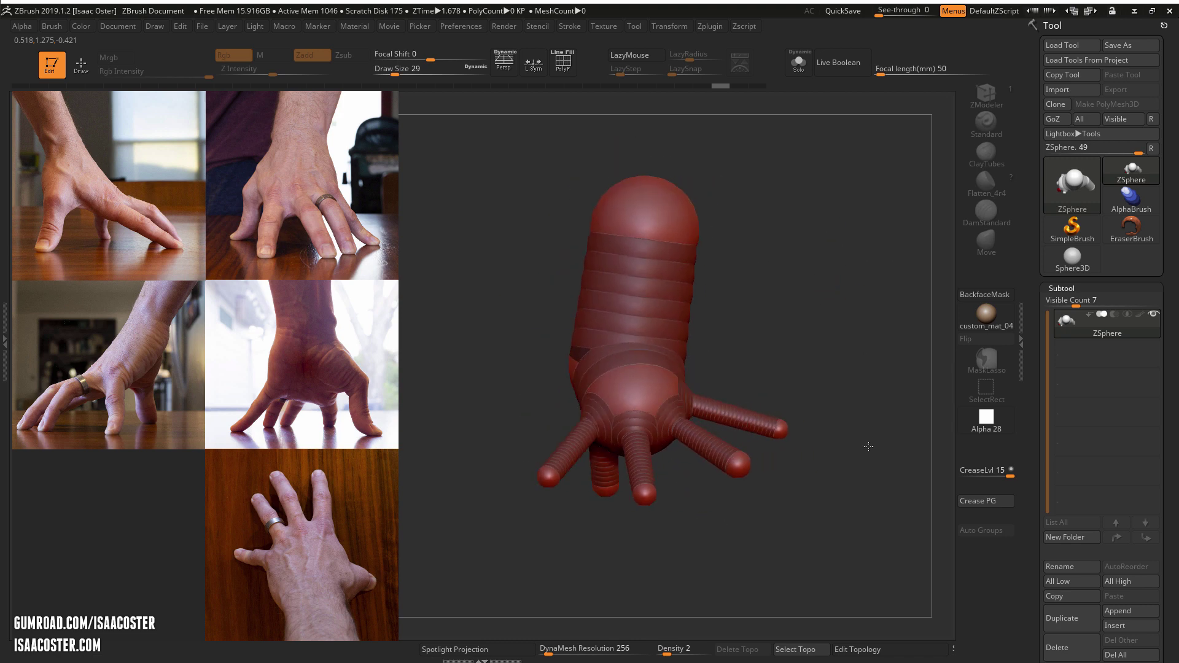
drag(868, 446, 796, 341)
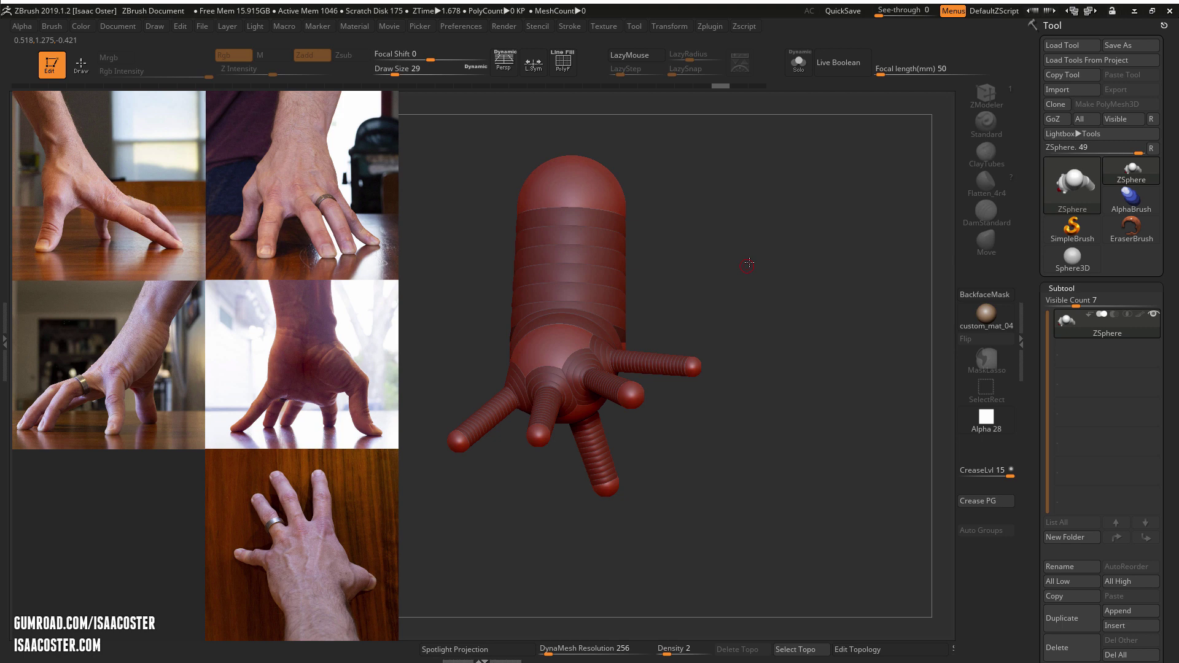
drag(749, 264, 902, 343)
alt+drag(834, 229, 824, 255)
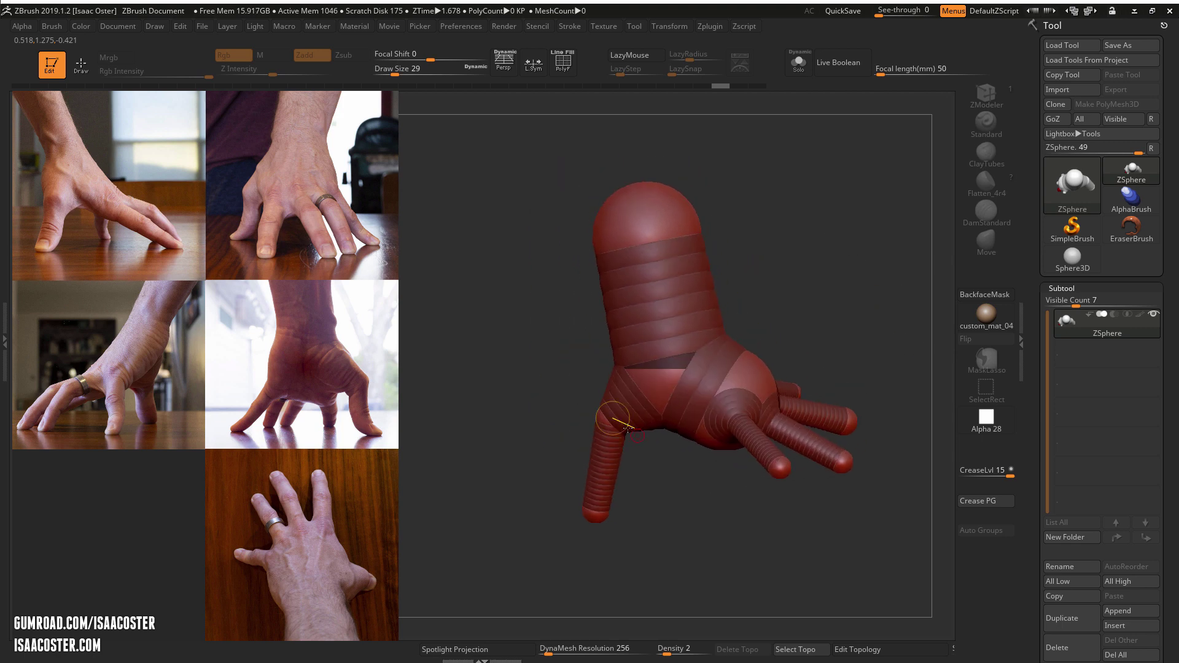
drag(595, 515, 563, 486)
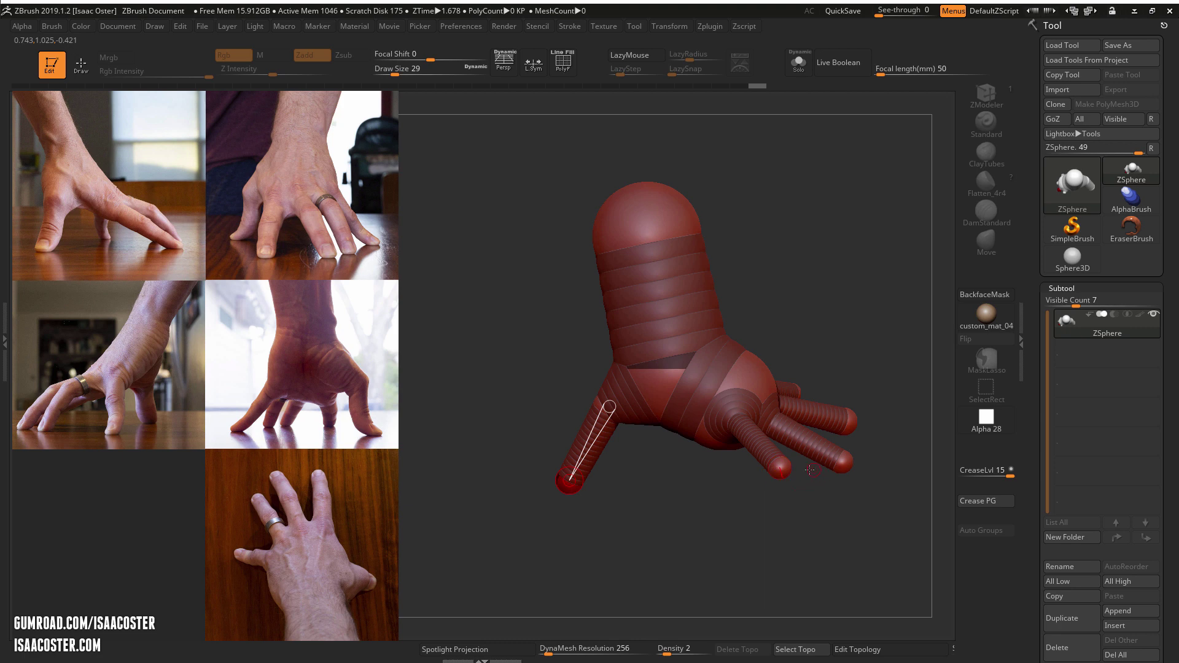
Reposition the fingertip ZSpheres forward and down to the thumb tip's ground level, following the reference photos
drag(780, 470, 858, 487)
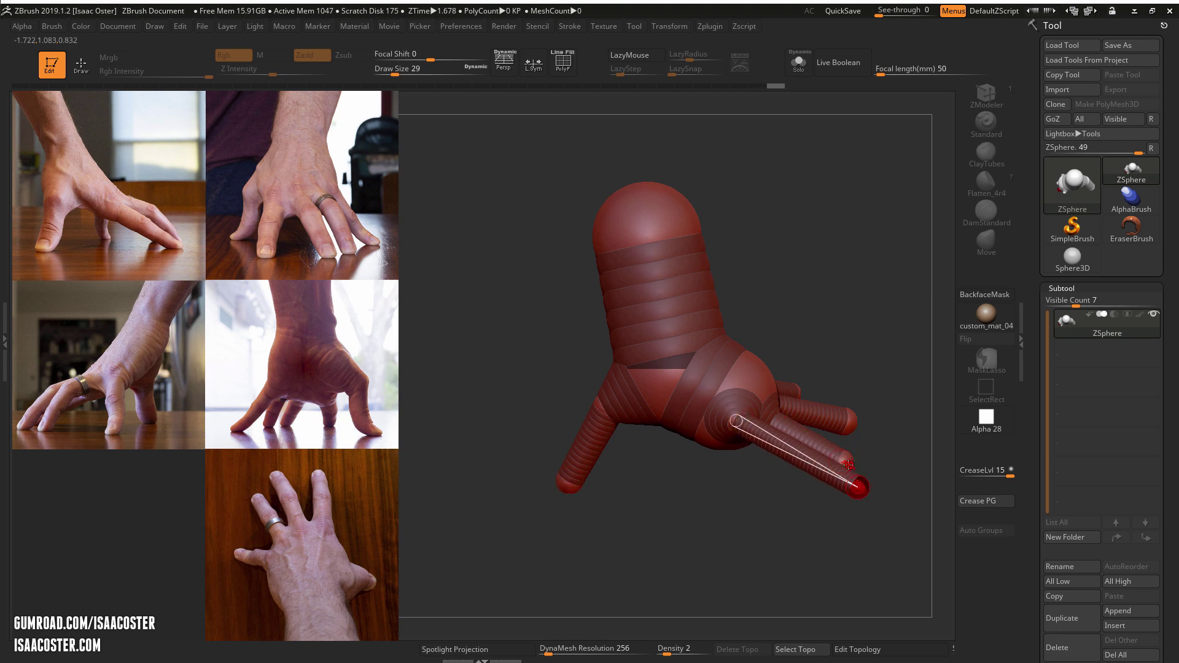
mouse_move(860, 445)
mouse_down()
mouse_move(875, 448)
mouse_move(865, 451)
mouse_up()
mouse_move(803, 397)
mouse_down()
mouse_move(808, 431)
mouse_move(810, 398)
mouse_up()
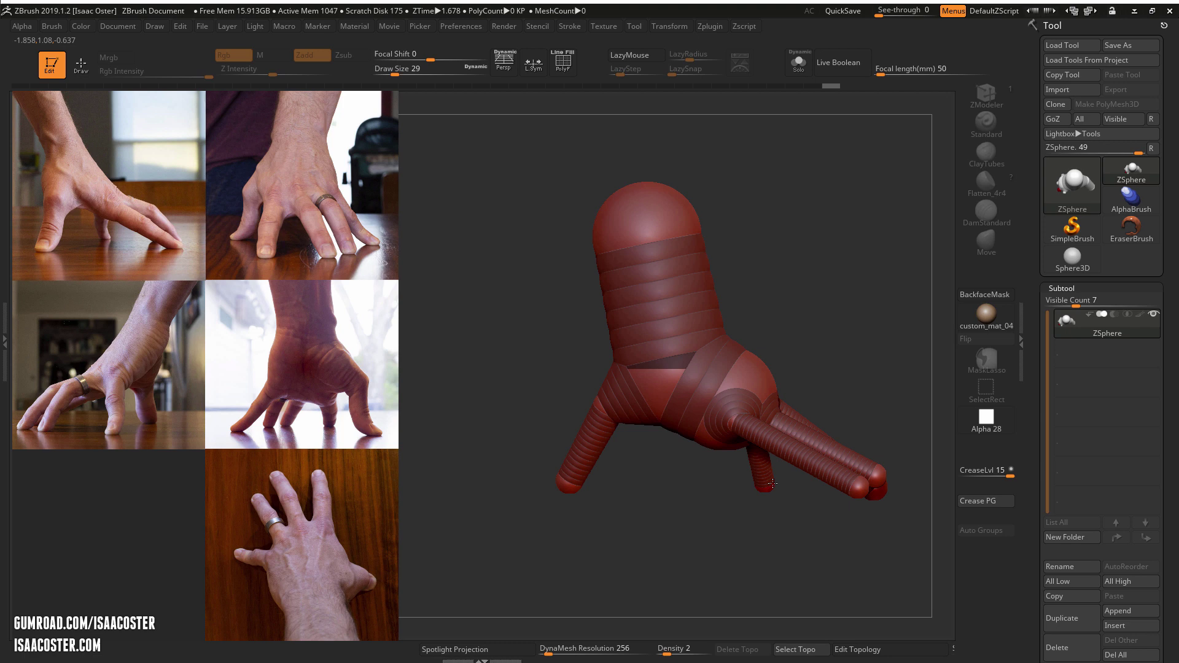
drag(756, 551, 747, 506)
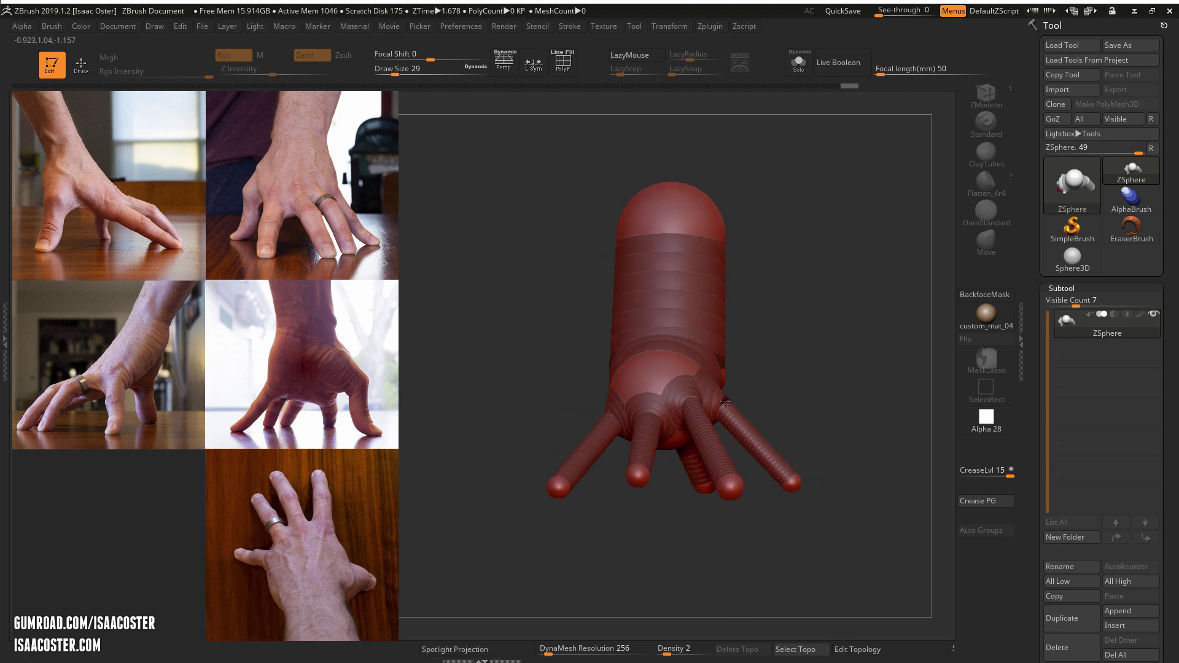
drag(725, 406, 725, 406)
drag(730, 487, 732, 497)
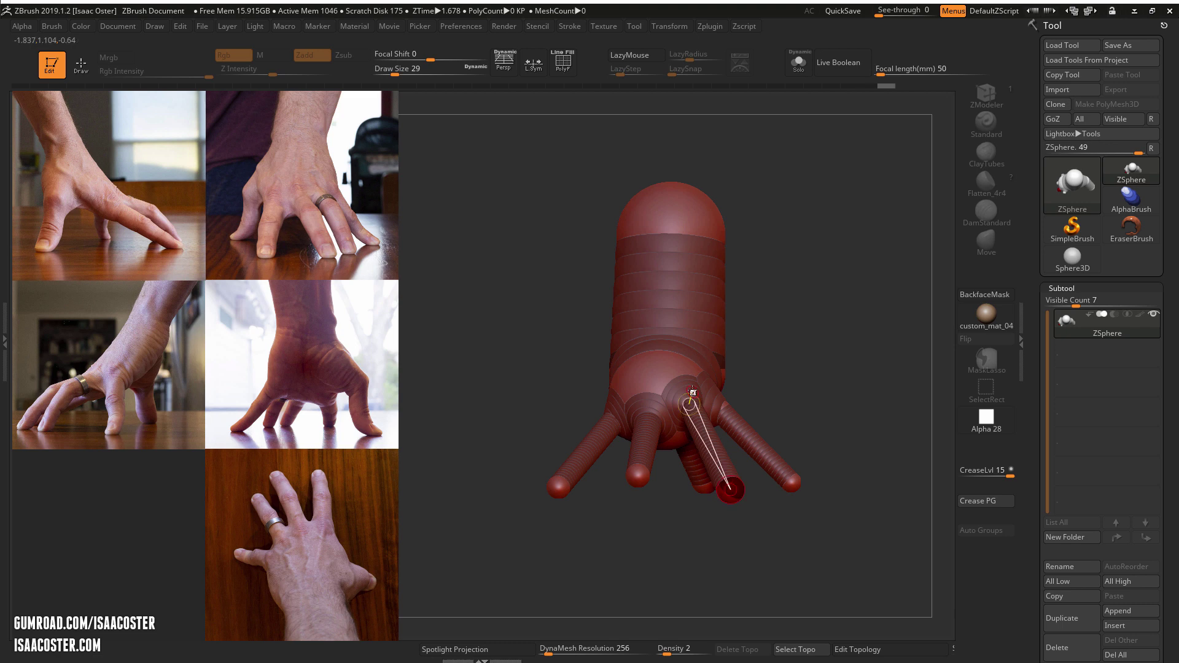
drag(693, 393, 647, 393)
drag(640, 456, 643, 496)
drag(559, 490, 560, 497)
Swing the thumb's middle joint and tip sideways so the thumb angles outward as in the palm-side reference photo
drag(587, 528, 902, 414)
drag(853, 374, 903, 384)
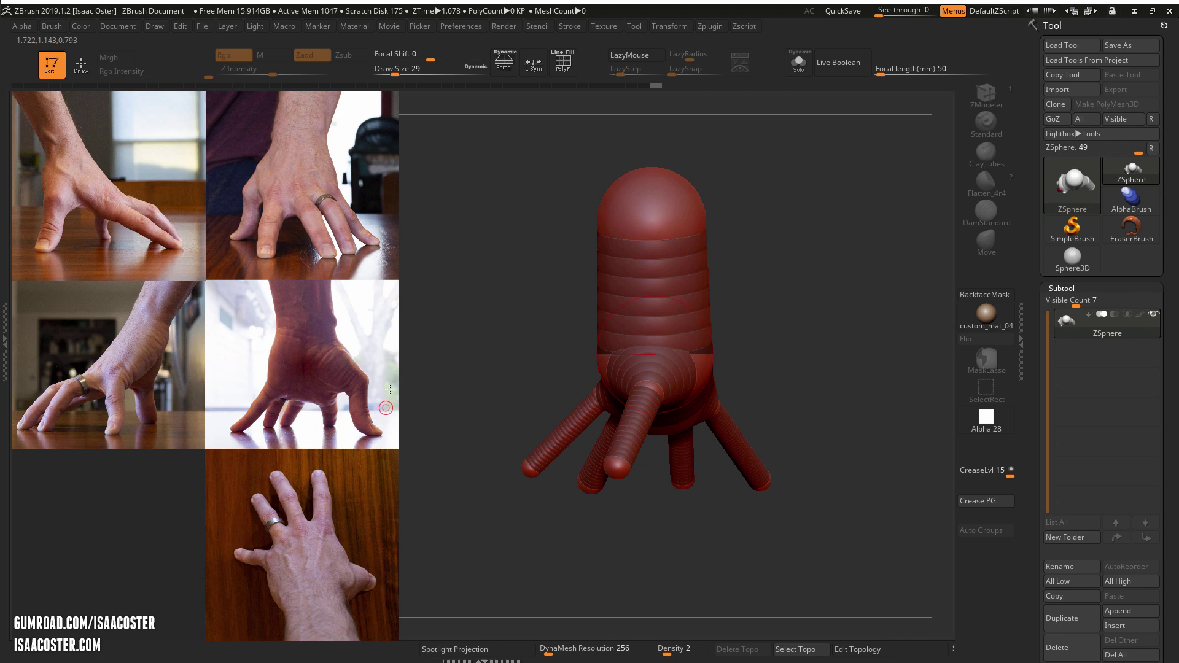
drag(655, 383, 731, 488)
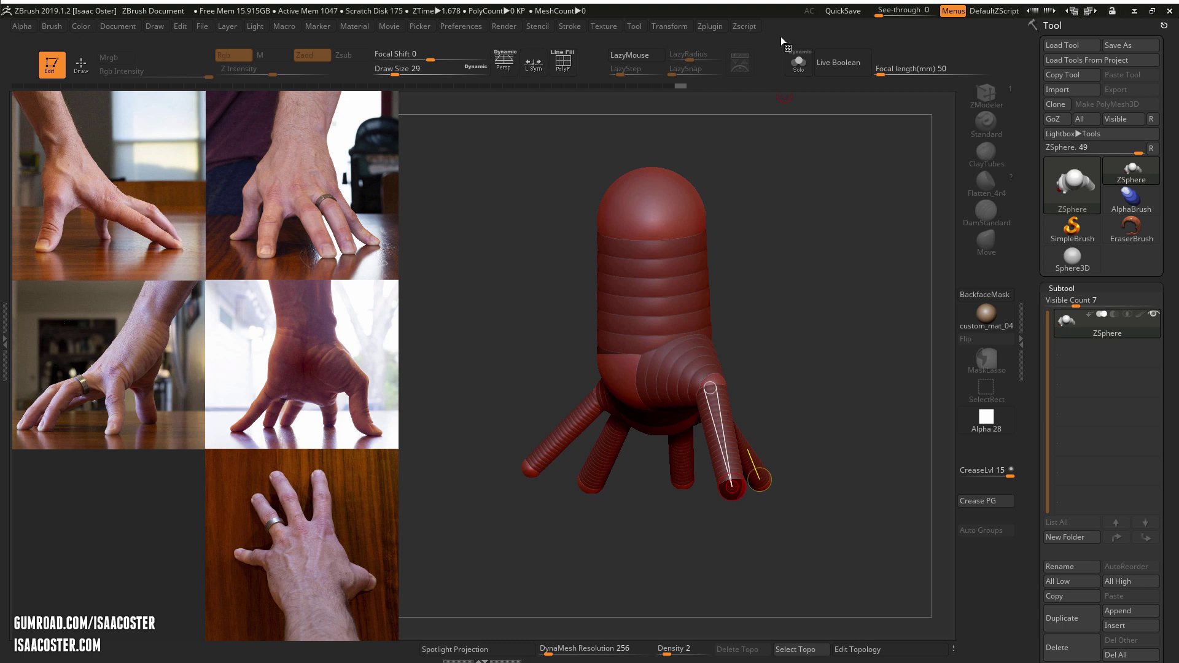
Compare the pose with perspective distortion on and off, and adjust the fingertips and a finger root to refine the stance
click(515, 61)
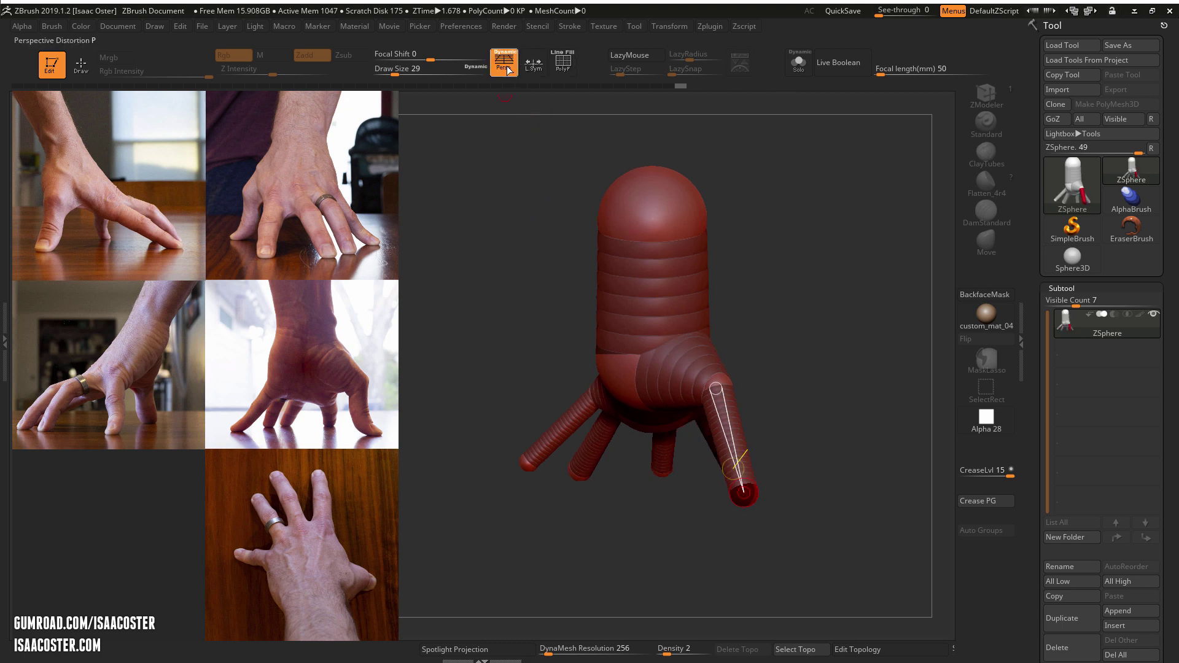
click(506, 64)
drag(531, 470, 538, 489)
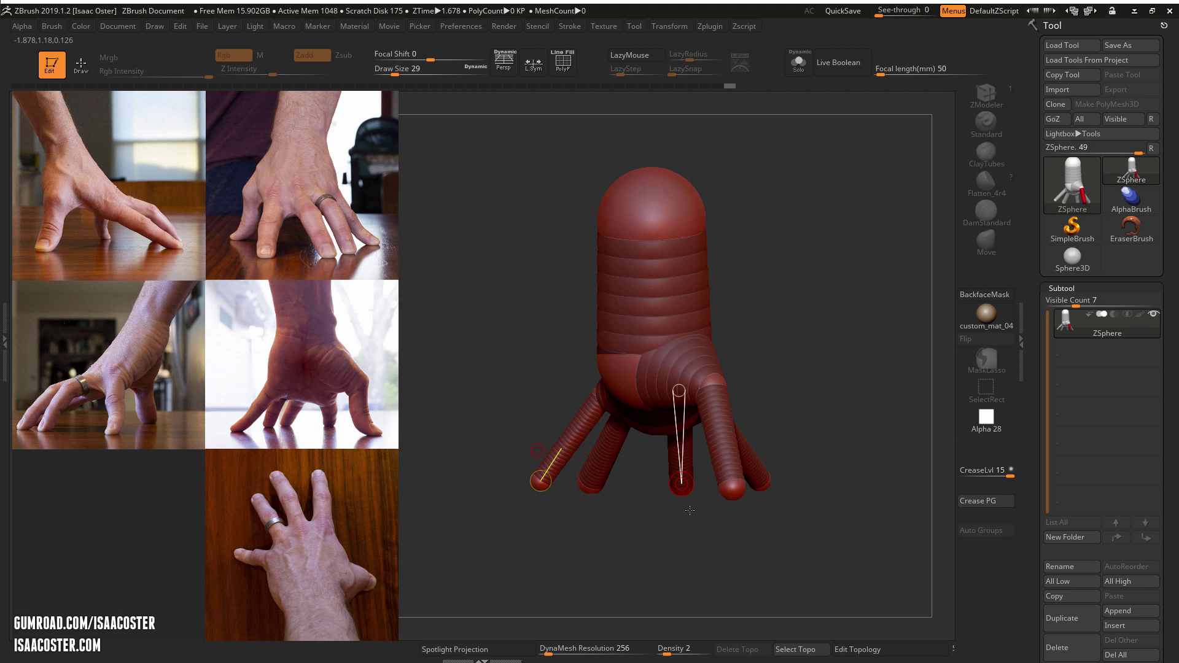
drag(690, 510, 654, 409)
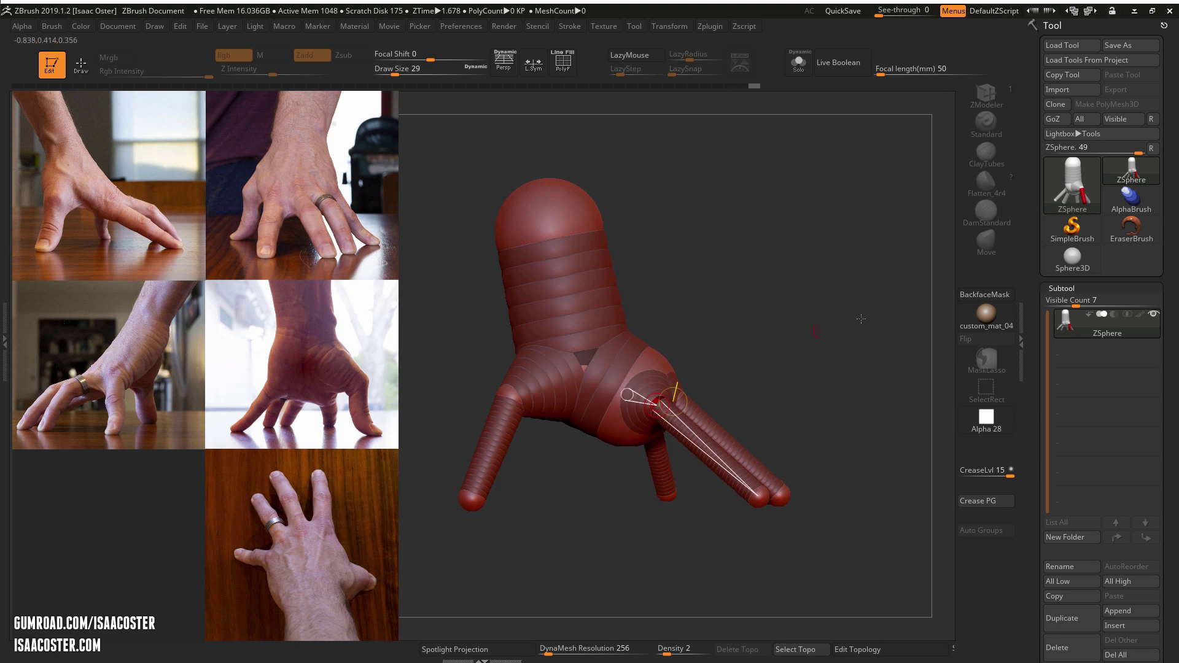
Preview the armature's adaptive skin with the polyframe displayed, inspect the mesh, and return to the ZSphere view
drag(861, 319, 839, 340)
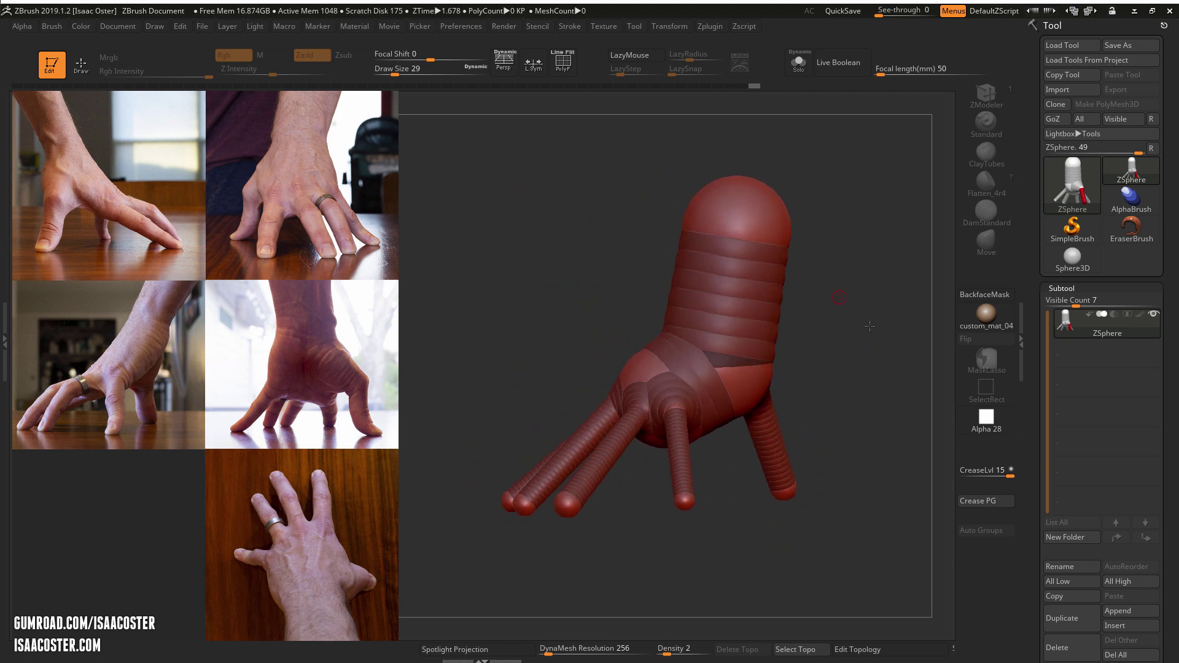
key(a)
mouse_move(871, 405)
mouse_down()
mouse_move(878, 429)
mouse_move(916, 434)
mouse_move(911, 469)
mouse_move(901, 316)
mouse_move(839, 282)
mouse_move(778, 319)
mouse_move(837, 329)
mouse_move(781, 301)
mouse_move(747, 337)
mouse_move(832, 245)
mouse_move(835, 303)
mouse_move(832, 265)
mouse_move(896, 400)
mouse_move(842, 292)
mouse_move(858, 348)
mouse_up()
key(q)
key(shift+f)
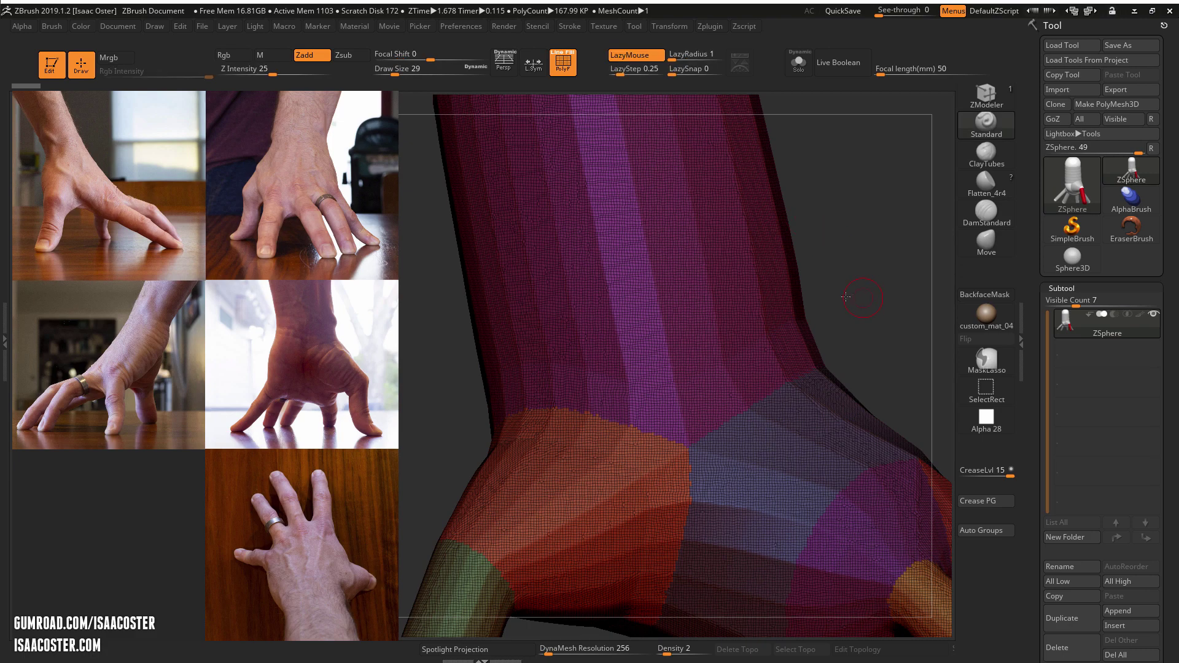
drag(846, 296, 817, 326)
key(a)
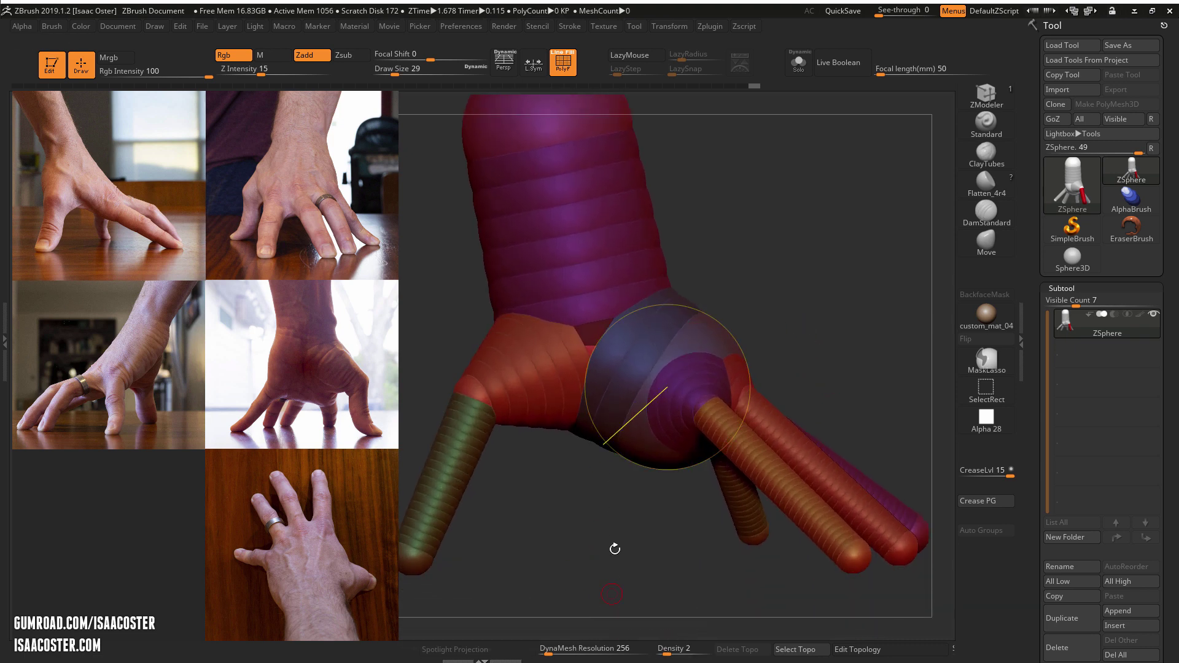
Set the adaptive skin's DynaMesh resolution to 0 and preview the armature as a mesh
drag(614, 549, 622, 511)
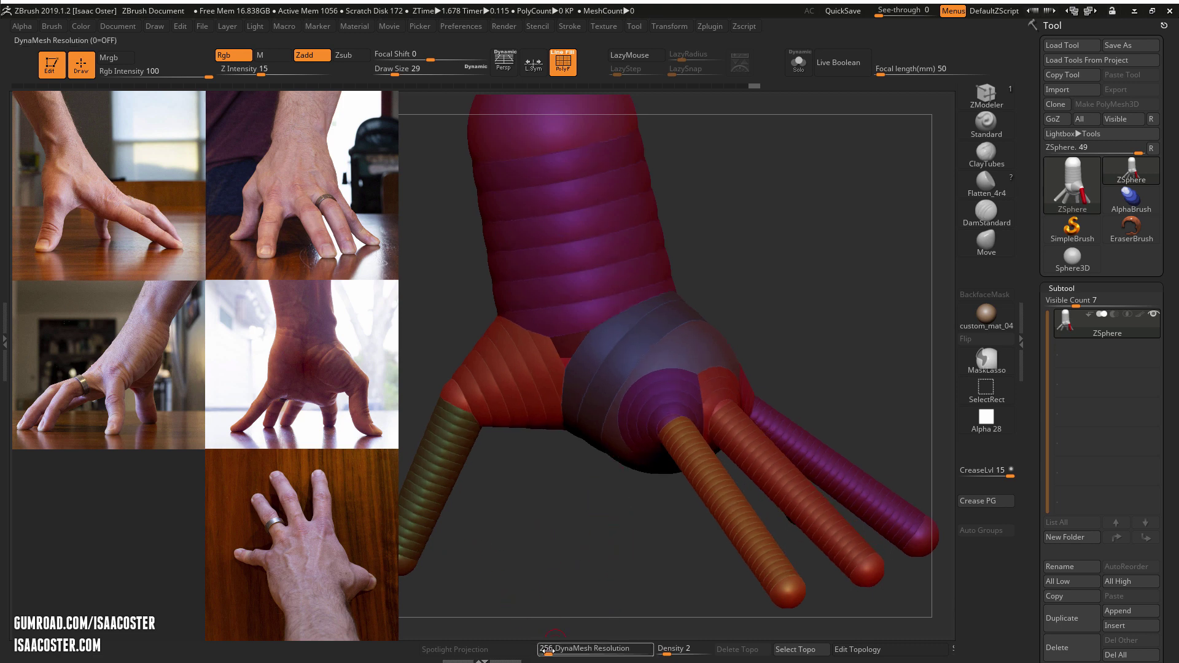
drag(546, 650, 499, 644)
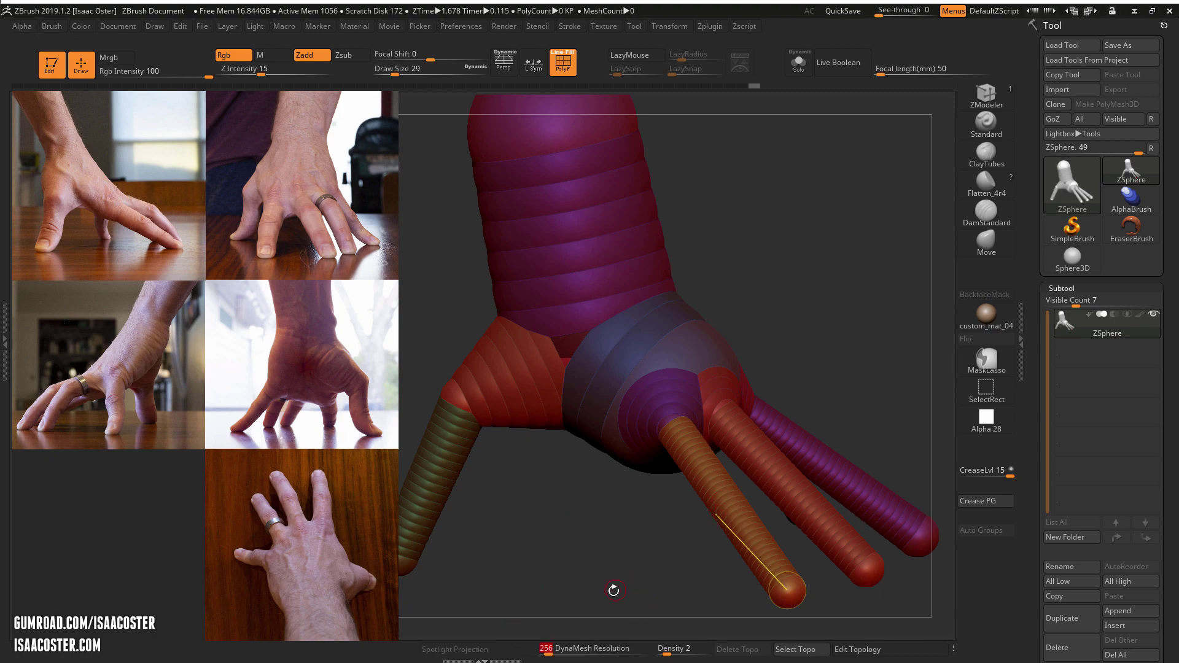
key(a)
key(a)
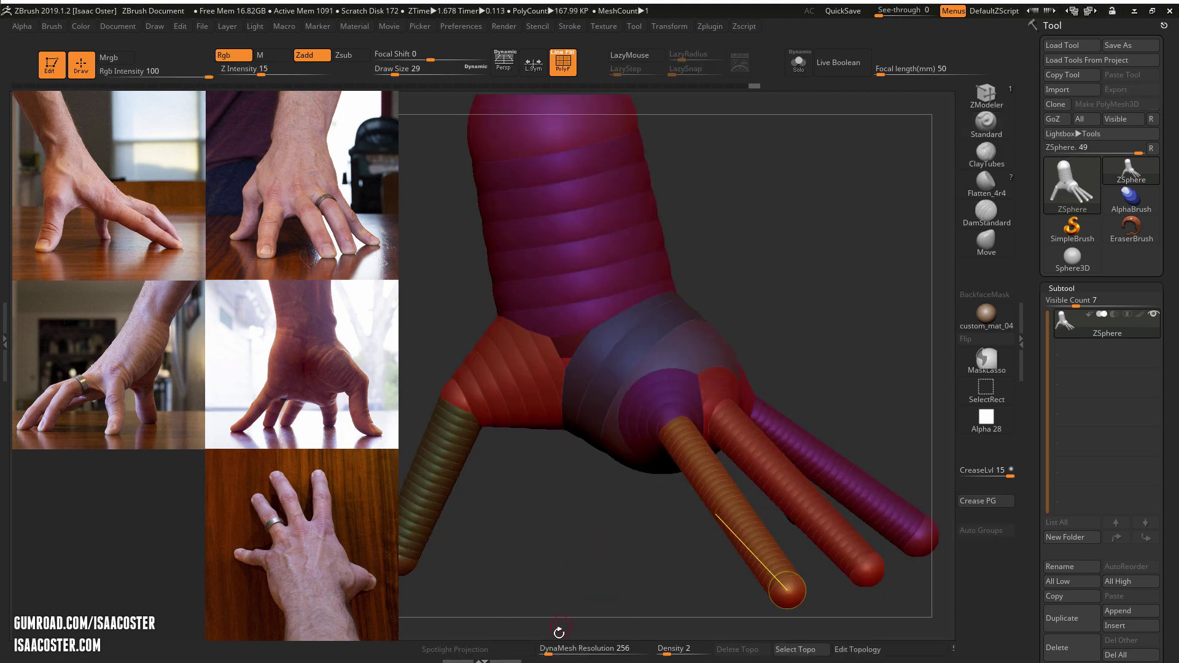
key(a)
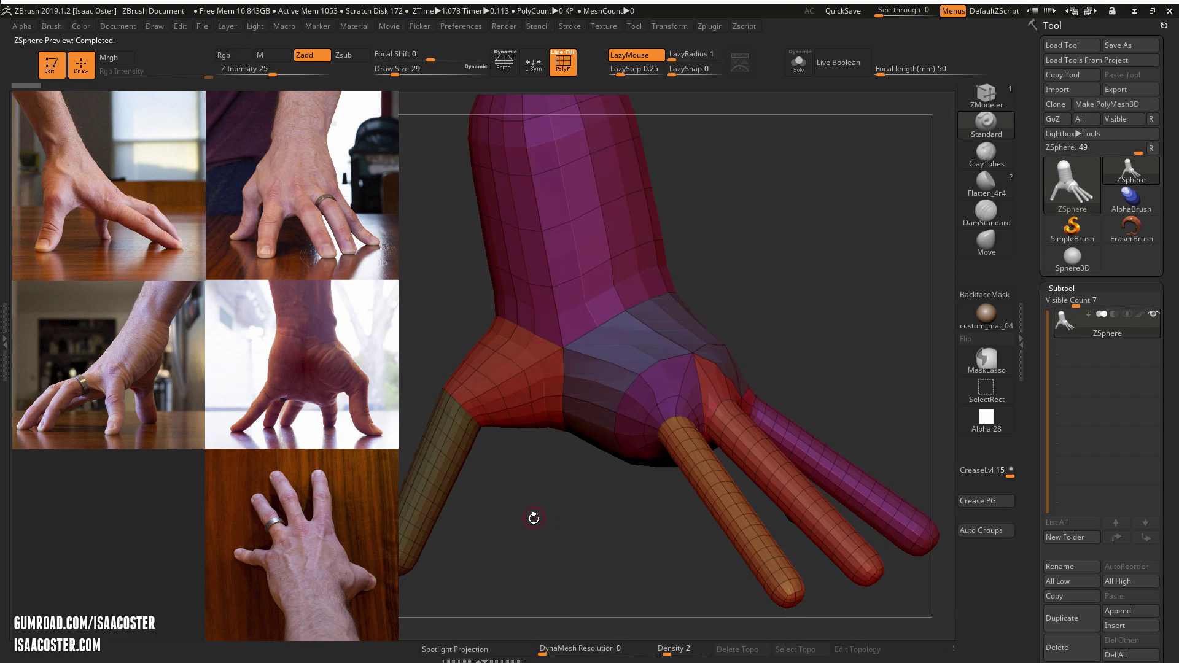
Examine the preview's topology around the palm and thumb, and lower the adaptive skin density to 1
alt+drag(520, 503, 562, 593)
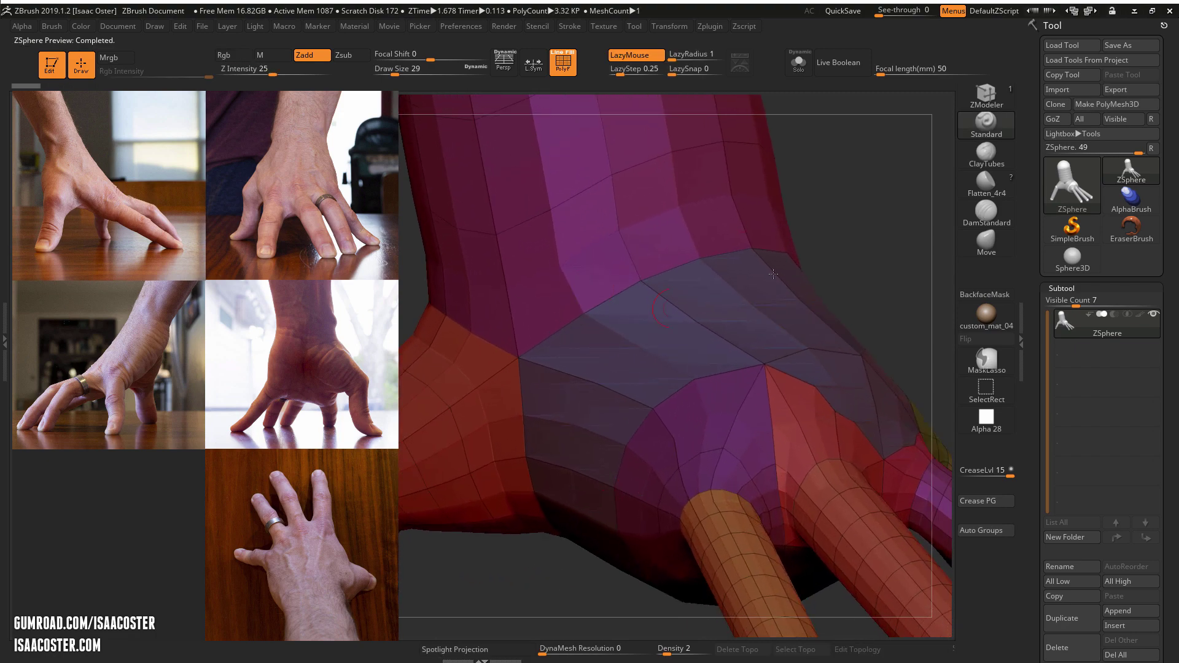
drag(851, 258, 802, 184)
mouse_move(802, 183)
right_down()
mouse_move(862, 290)
mouse_move(837, 274)
mouse_move(609, 394)
right_up()
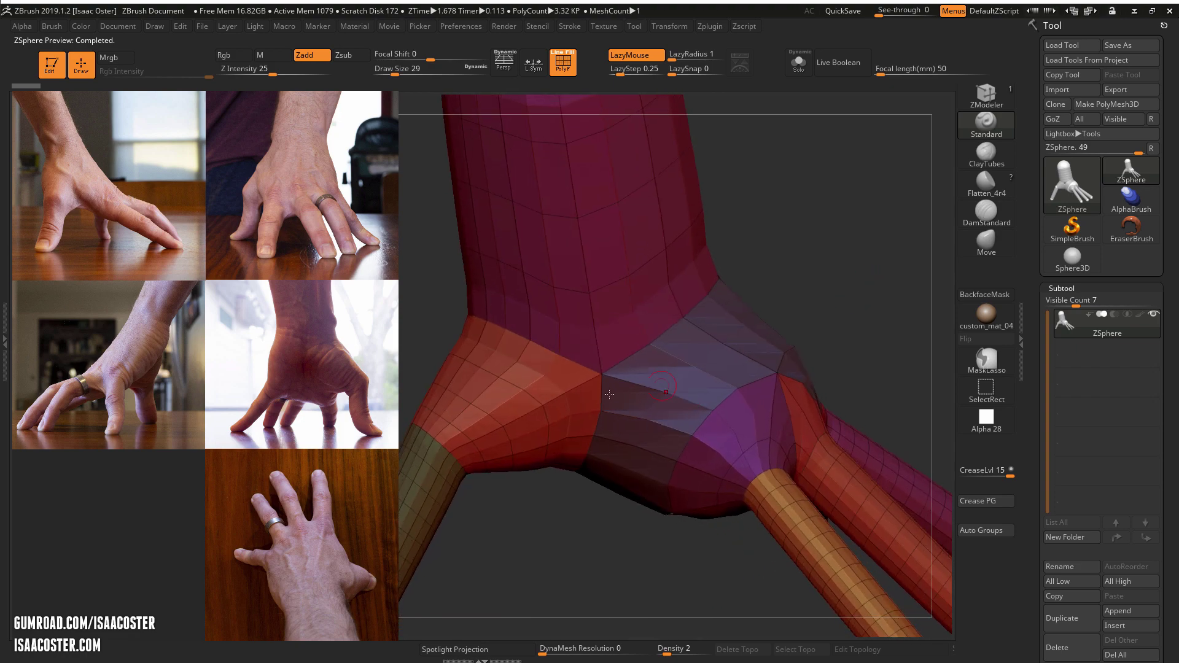
ctrl+right_drag(548, 548, 612, 571)
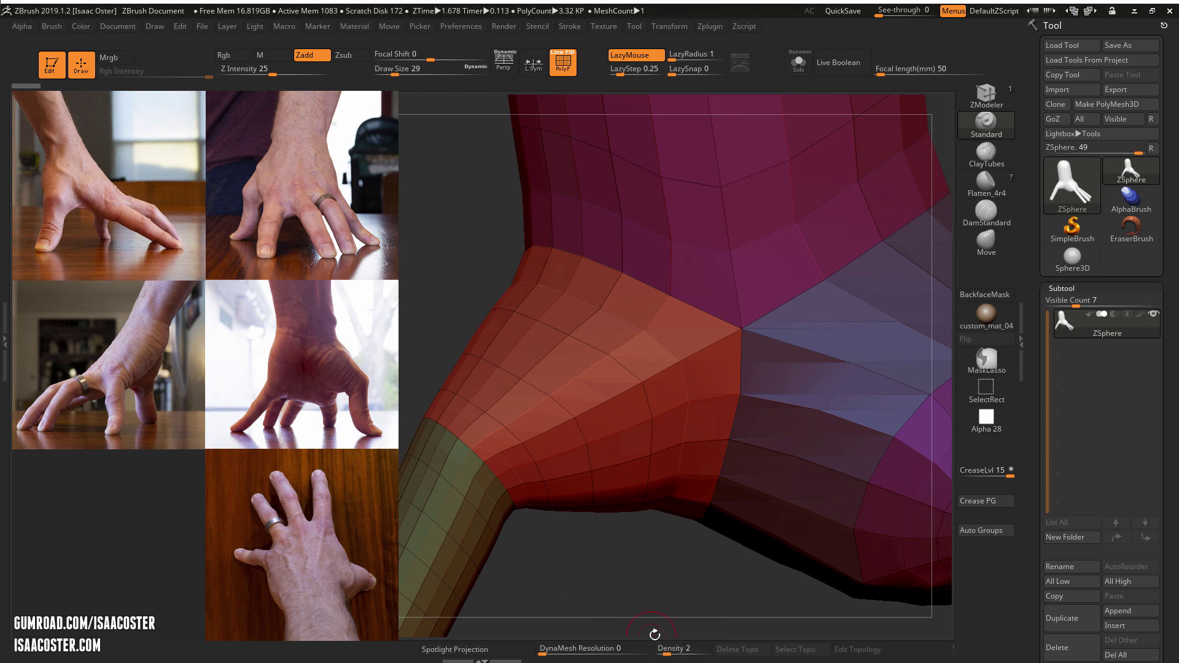
click(656, 652)
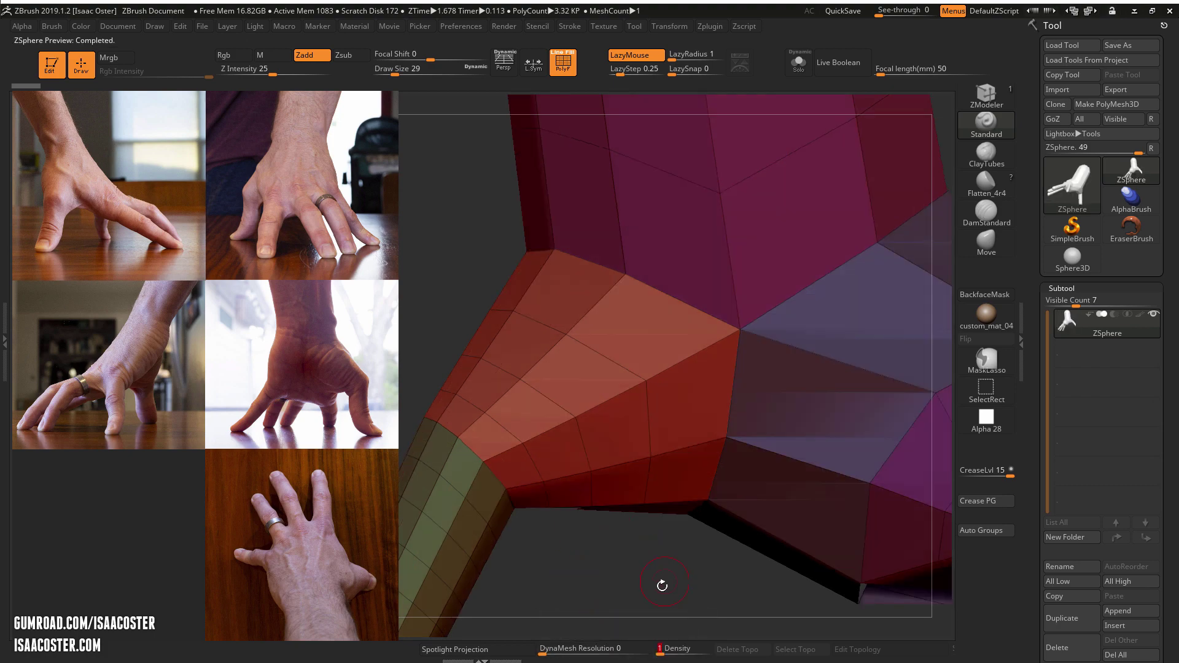
drag(663, 584, 602, 539)
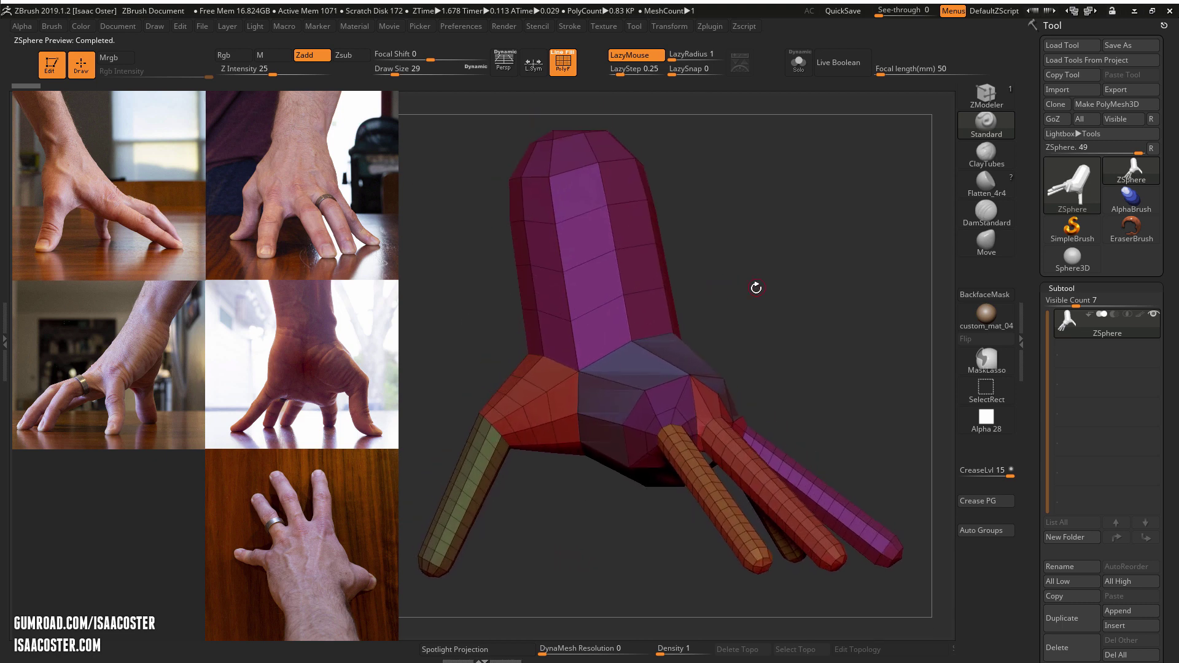
mouse_move(756, 288)
mouse_down()
mouse_move(801, 295)
mouse_move(771, 307)
mouse_move(744, 277)
mouse_up()
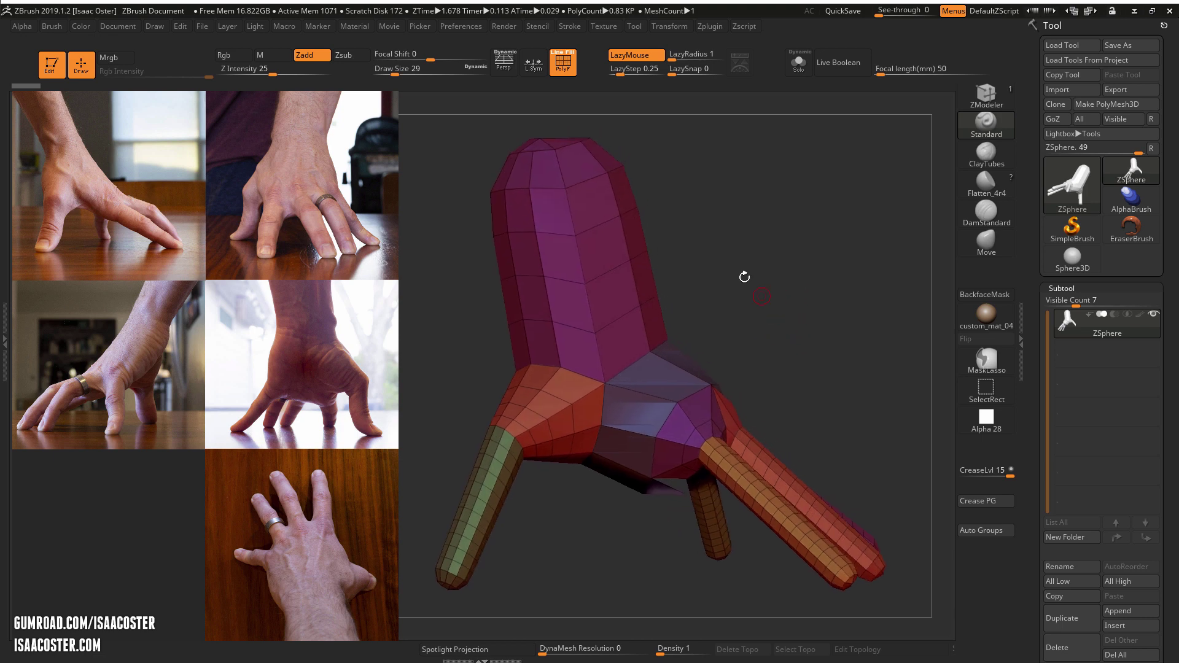